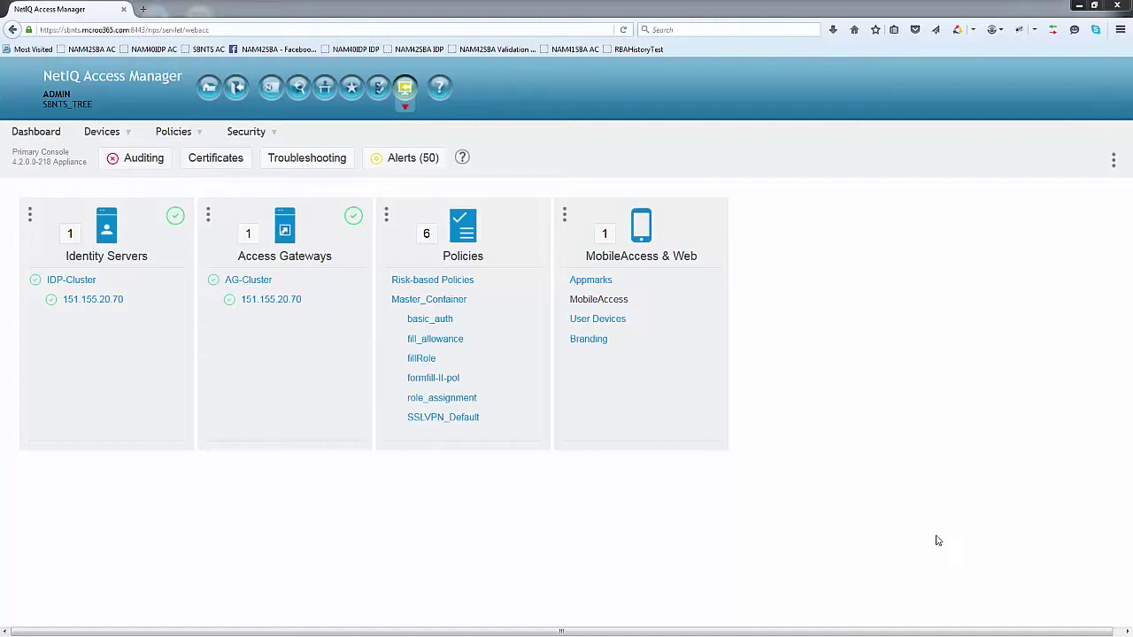
Step: Enable MobileAccess for the IDP-Cluster, save the settings and return to the dashboard
click(611, 301)
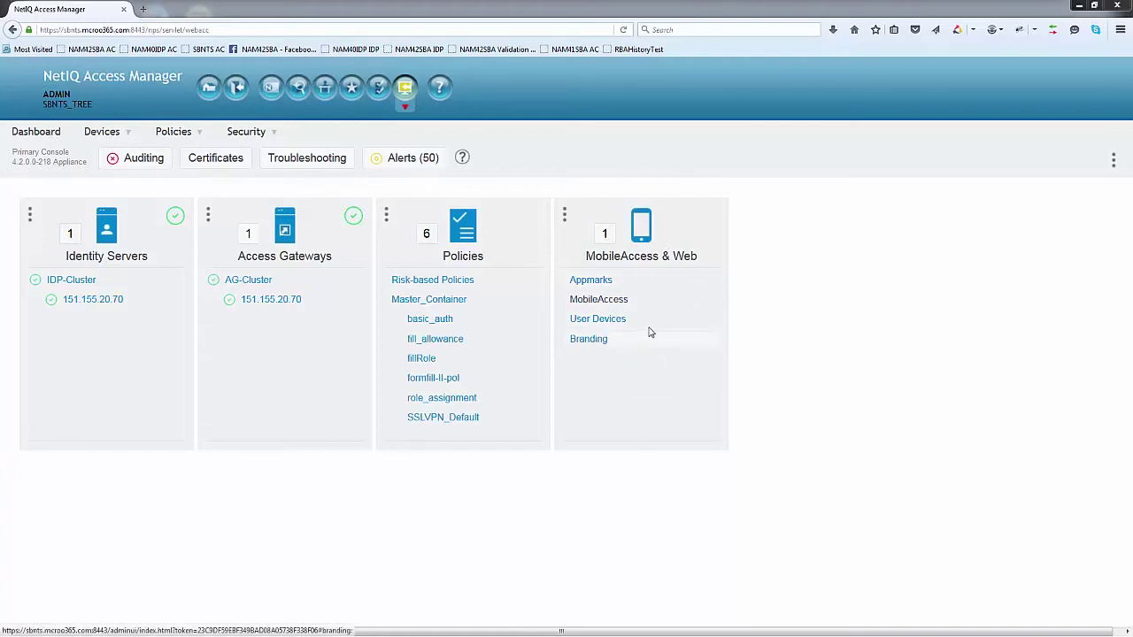
click(612, 305)
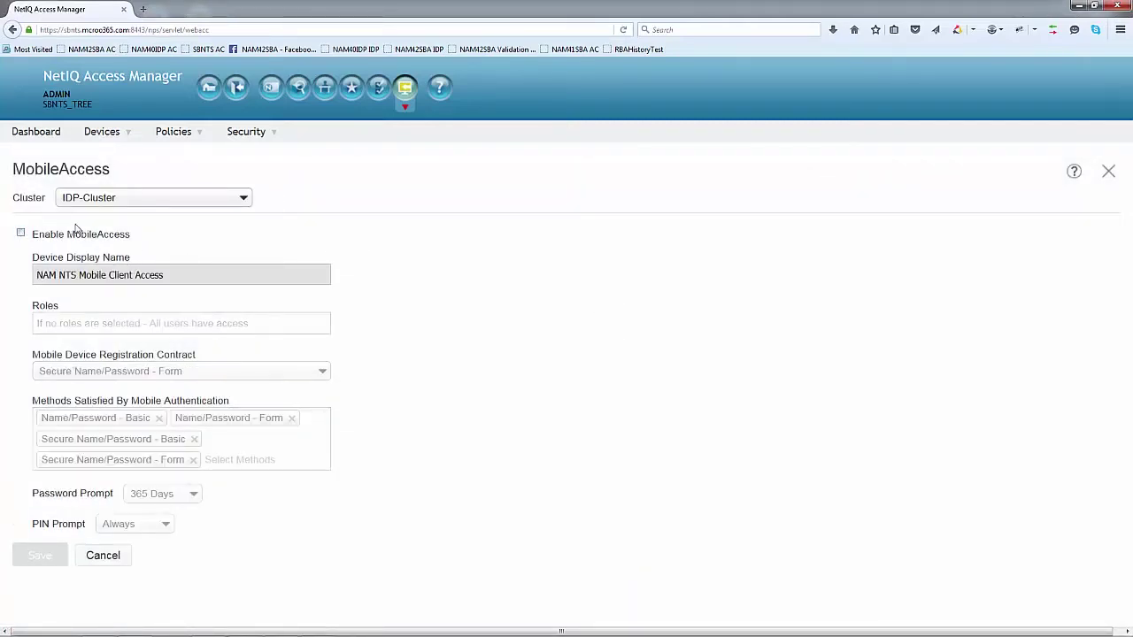
click(133, 200)
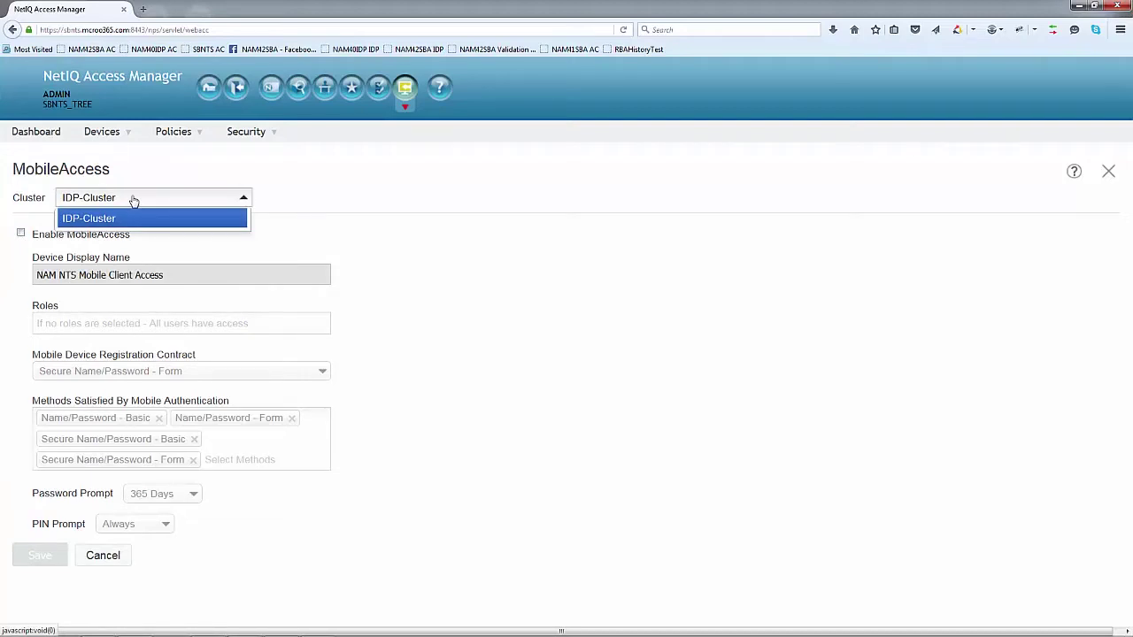
click(22, 234)
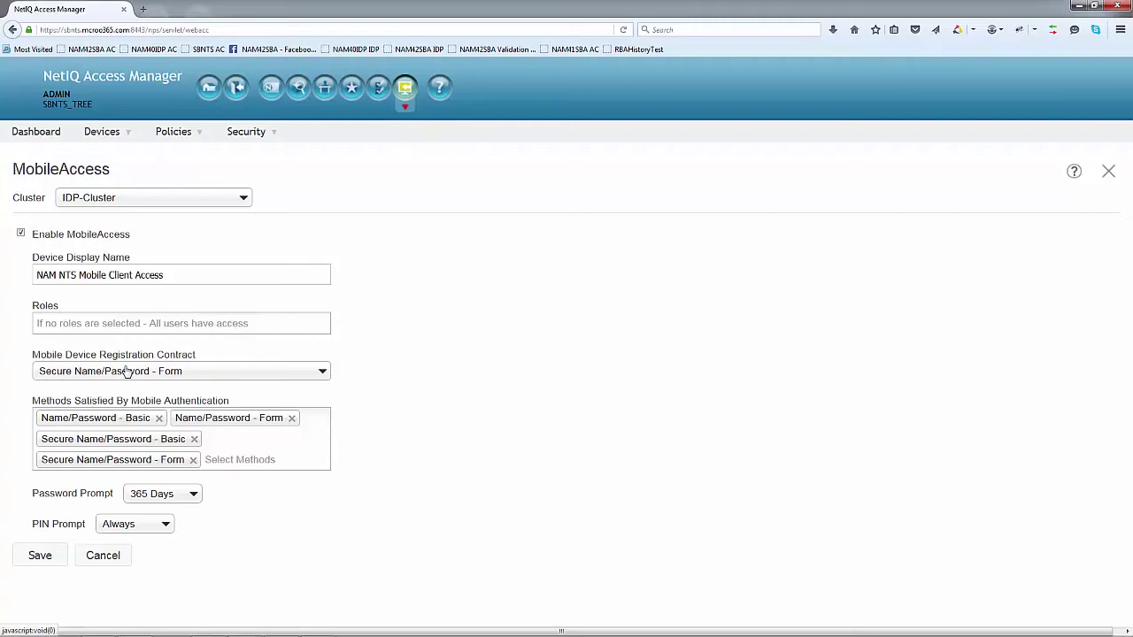
click(127, 372)
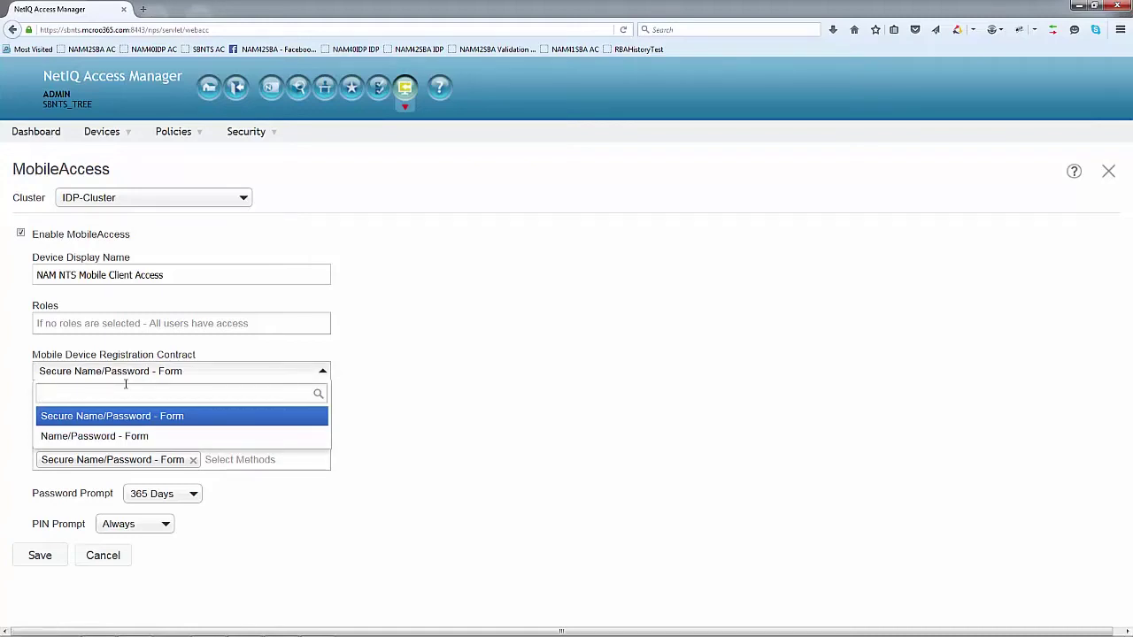
click(132, 373)
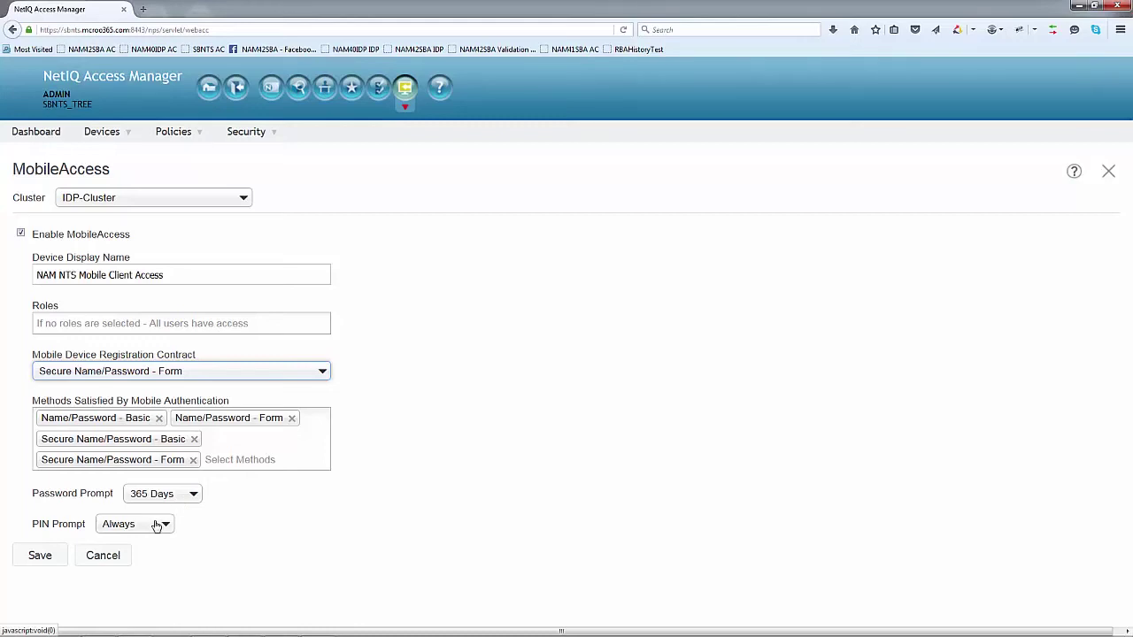
click(47, 558)
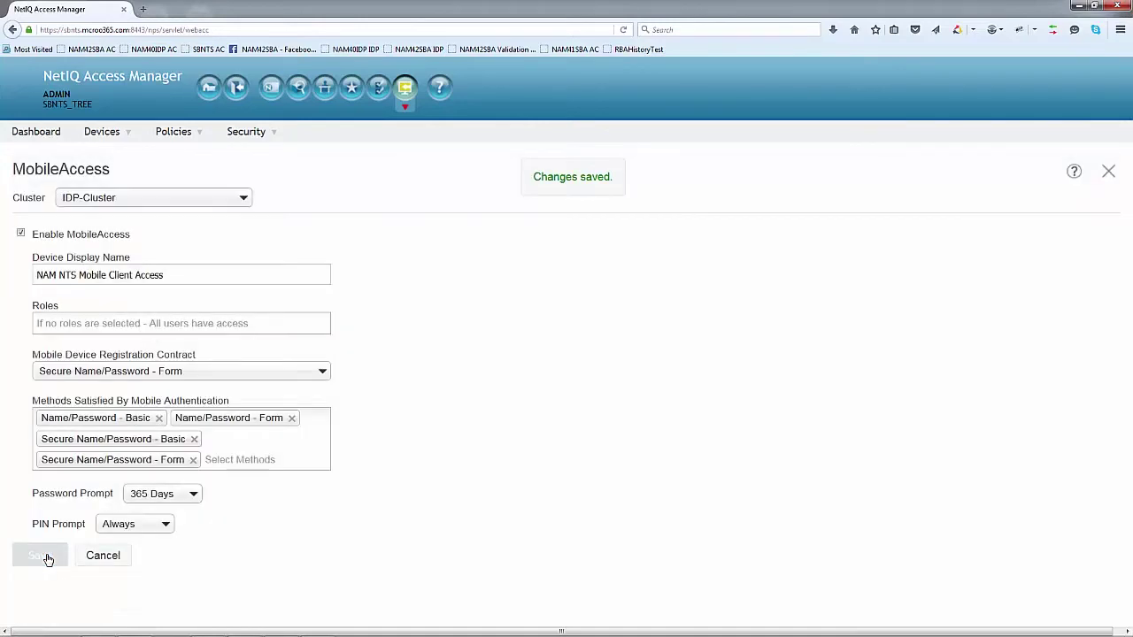
click(87, 556)
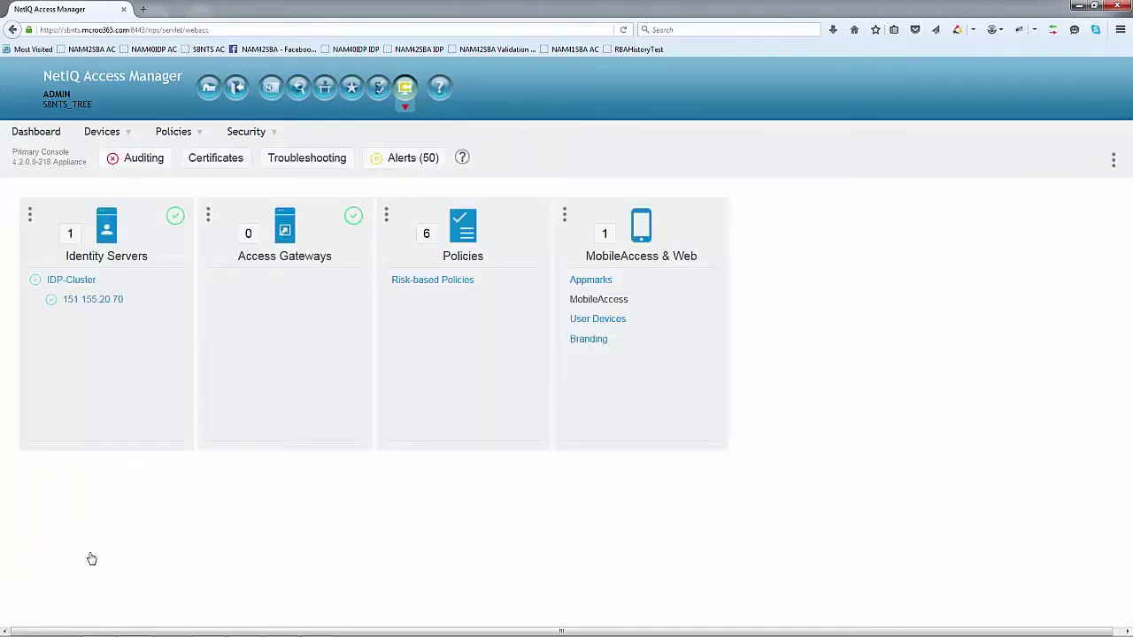
Step: Go to the Appmarks of the IDP-Cluster and examine the settings of the NetIQ Home appmark
click(605, 290)
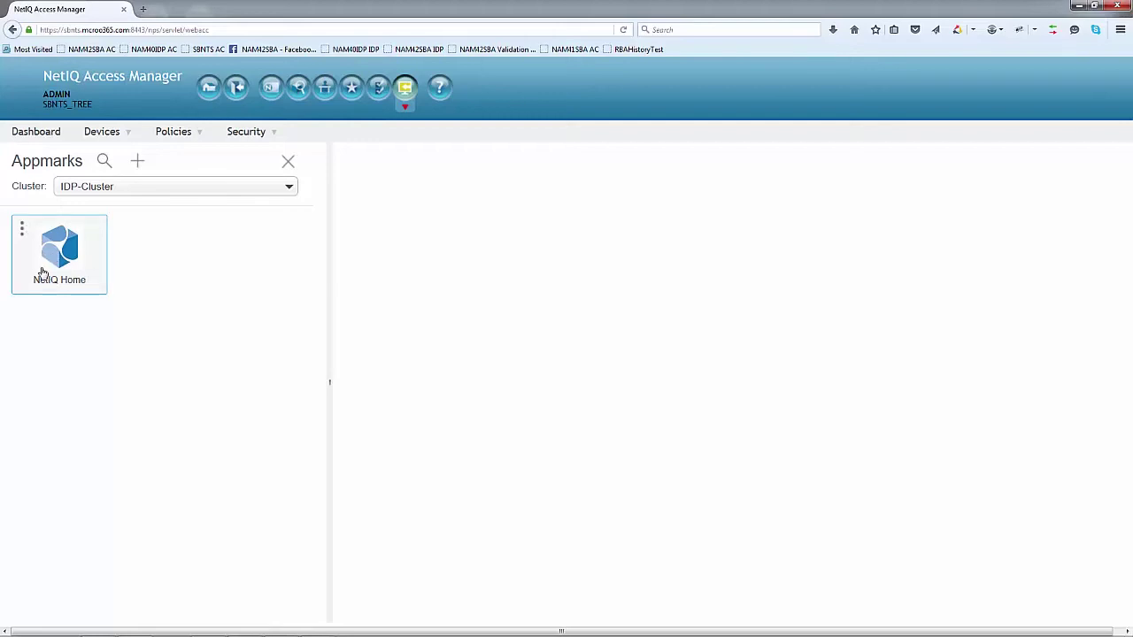
click(21, 232)
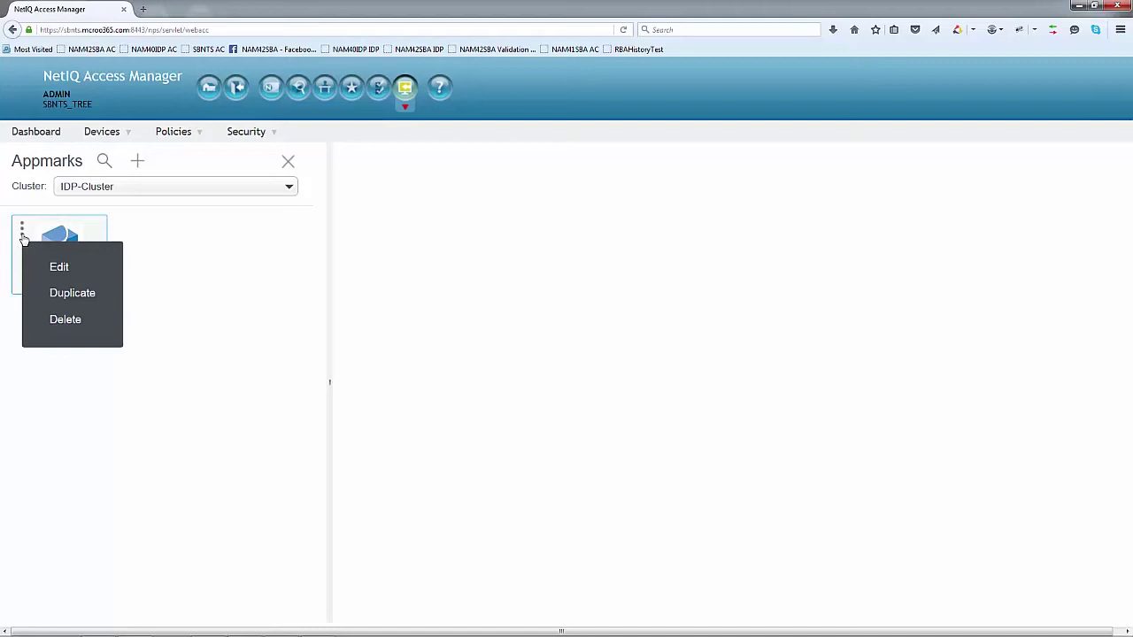
click(53, 266)
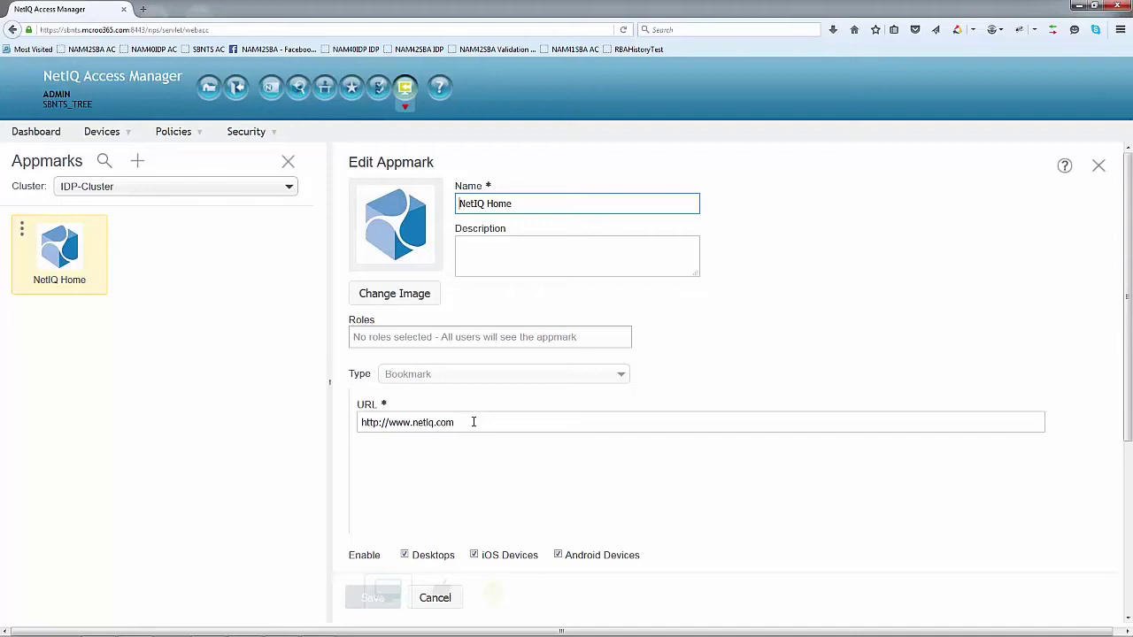
click(245, 286)
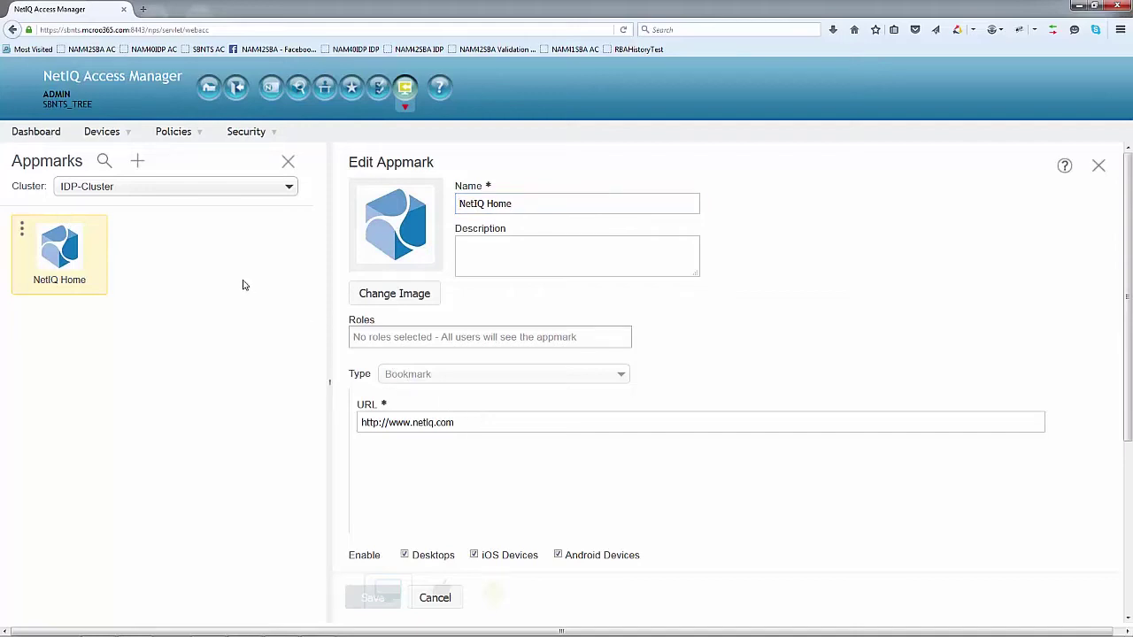
Step: Start a new appmark with the name SimpleSAML and the description SimpleSAML
click(140, 162)
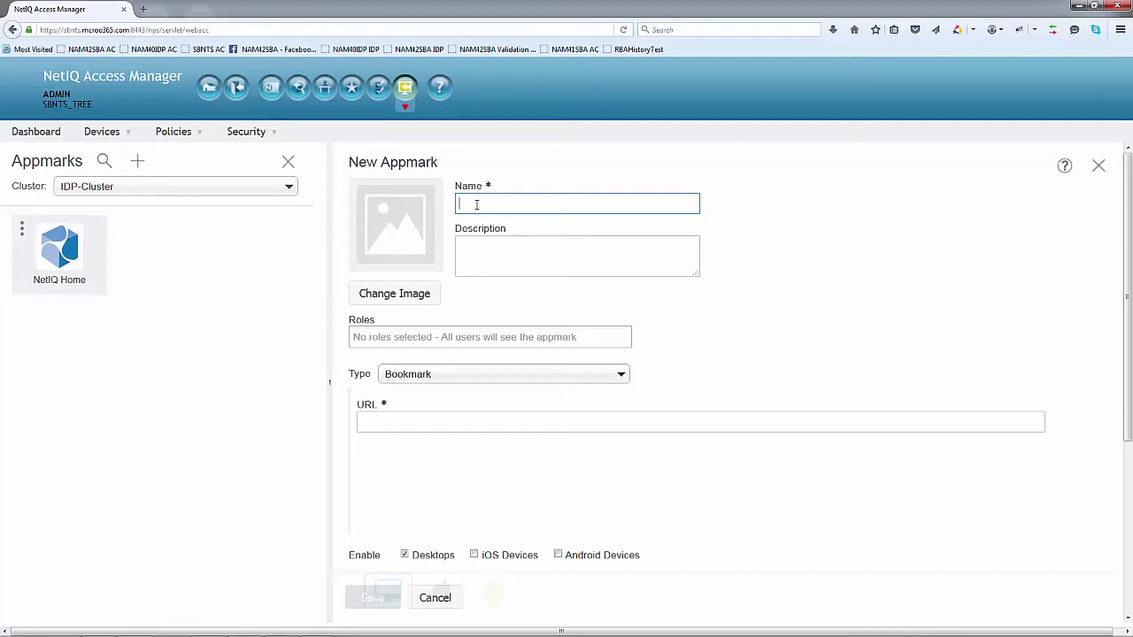
text(SimpleSAML)
click(495, 252)
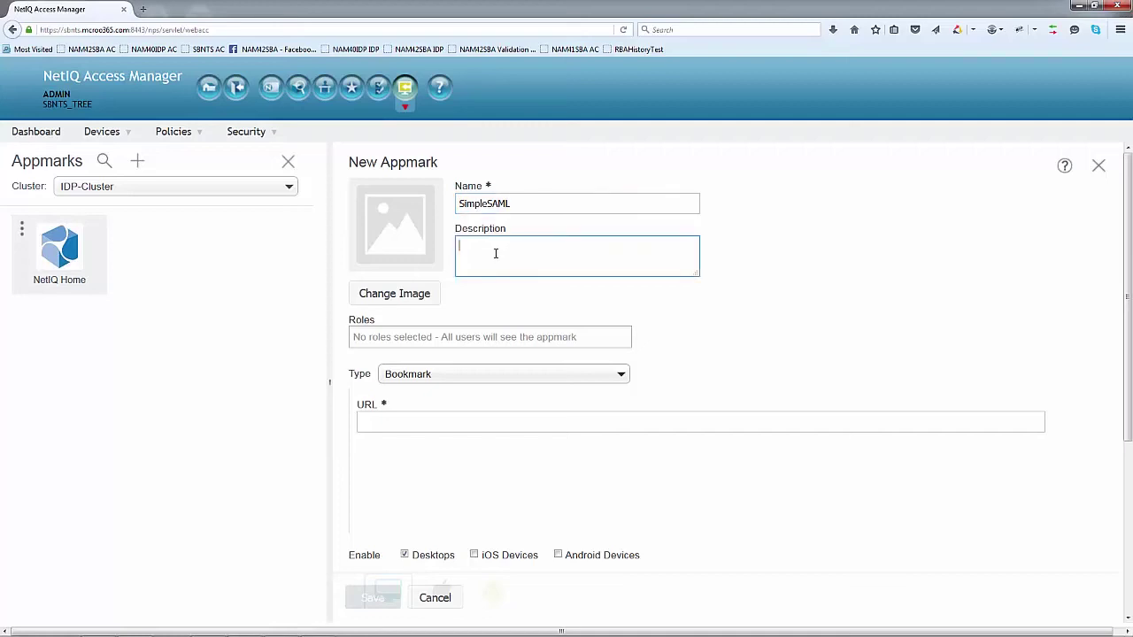
text(Simple)
text(SAML)
key(BackSpace)
text(ML)
Step: Set the SimpleSAML appmark's type to Service Provider and choose simplesaml as its service provider
click(437, 382)
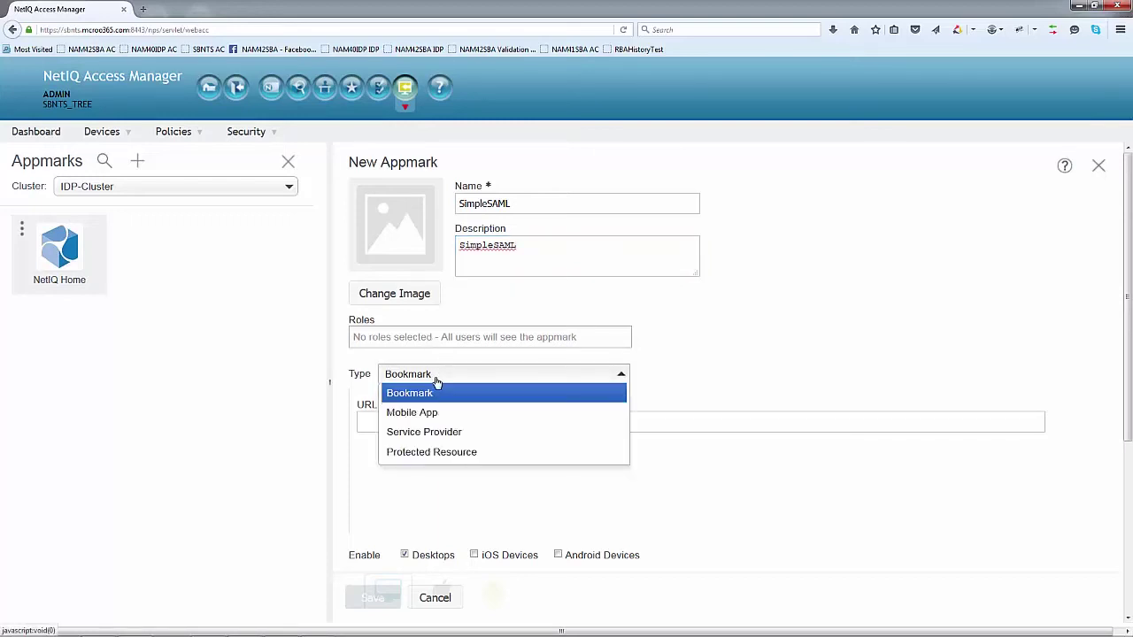
click(433, 433)
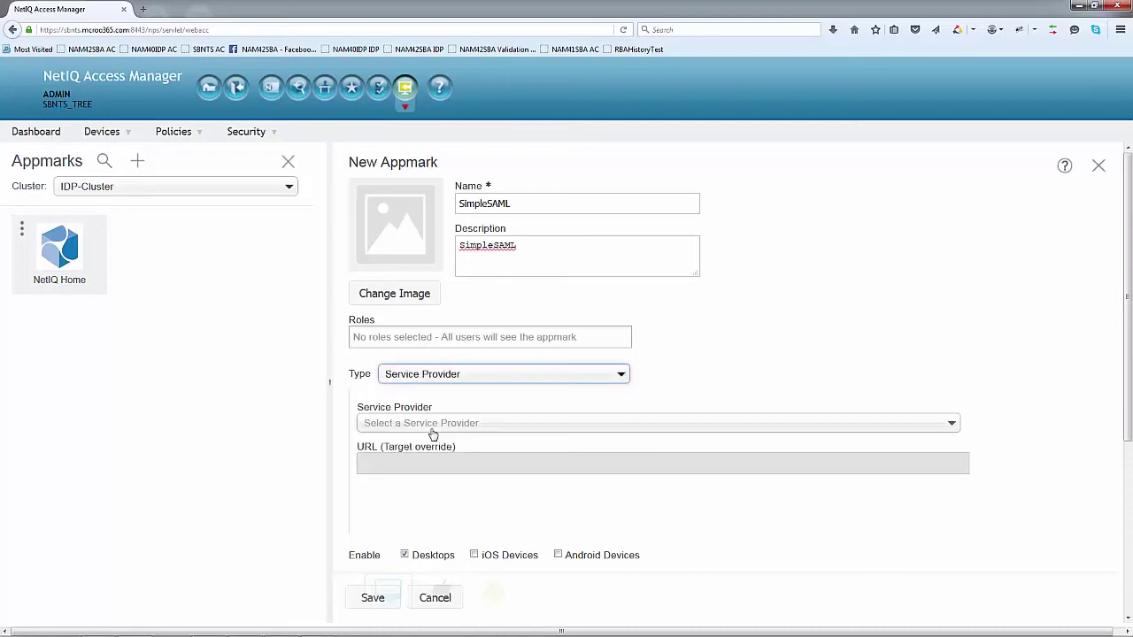
click(433, 429)
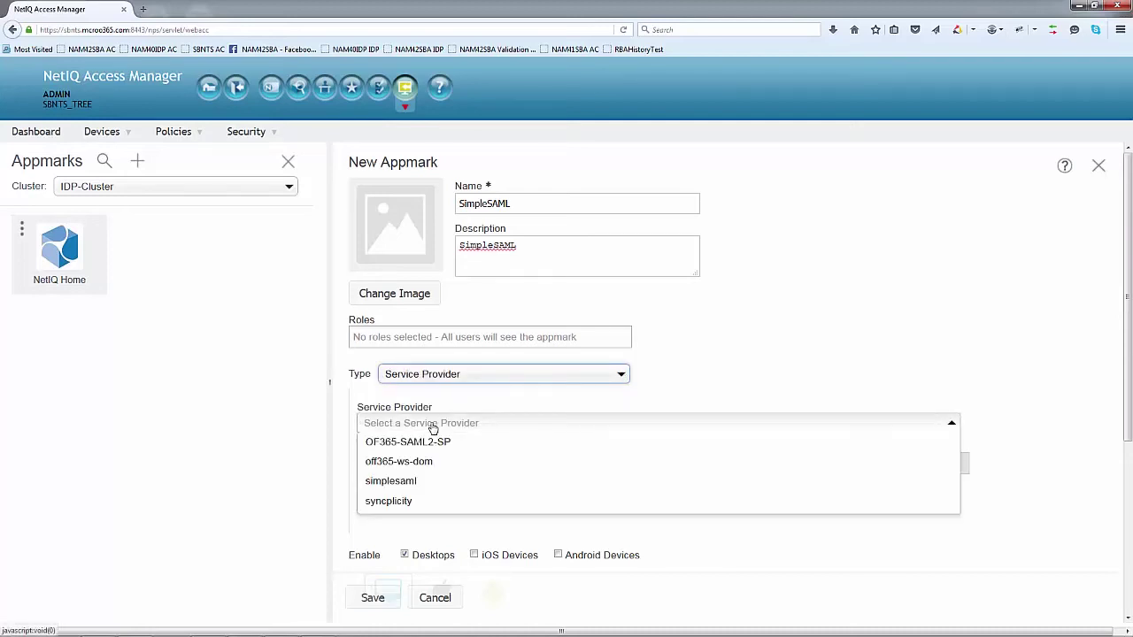
click(412, 480)
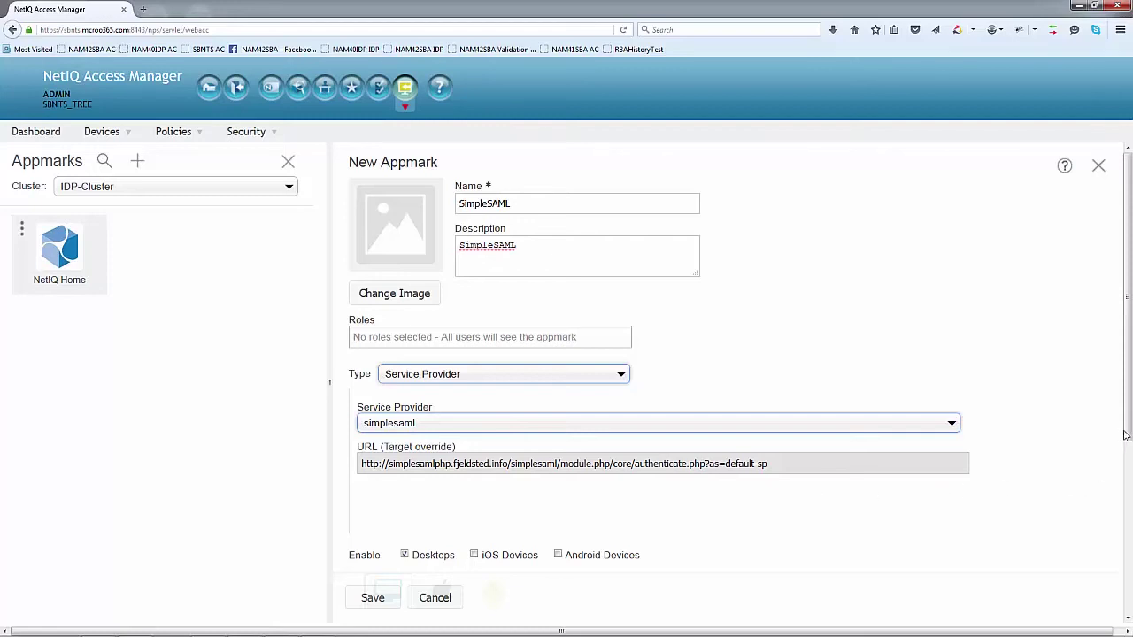
Step: Enable the SimpleSAML appmark for iOS and Android devices and show its iOS-specific settings
drag(1126, 436, 1128, 543)
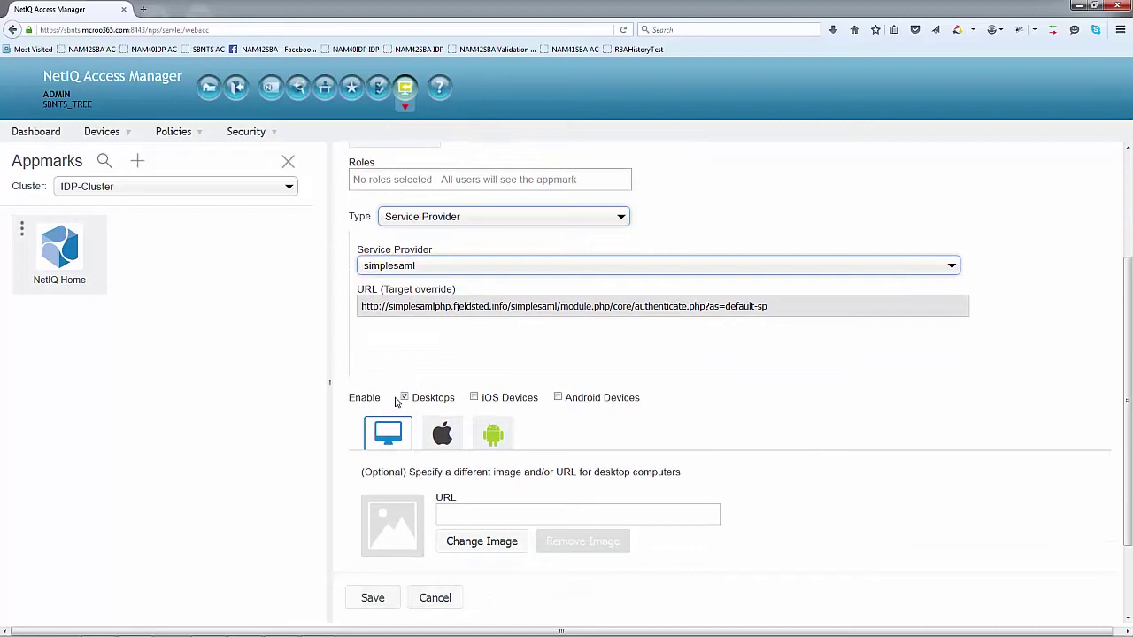
click(475, 400)
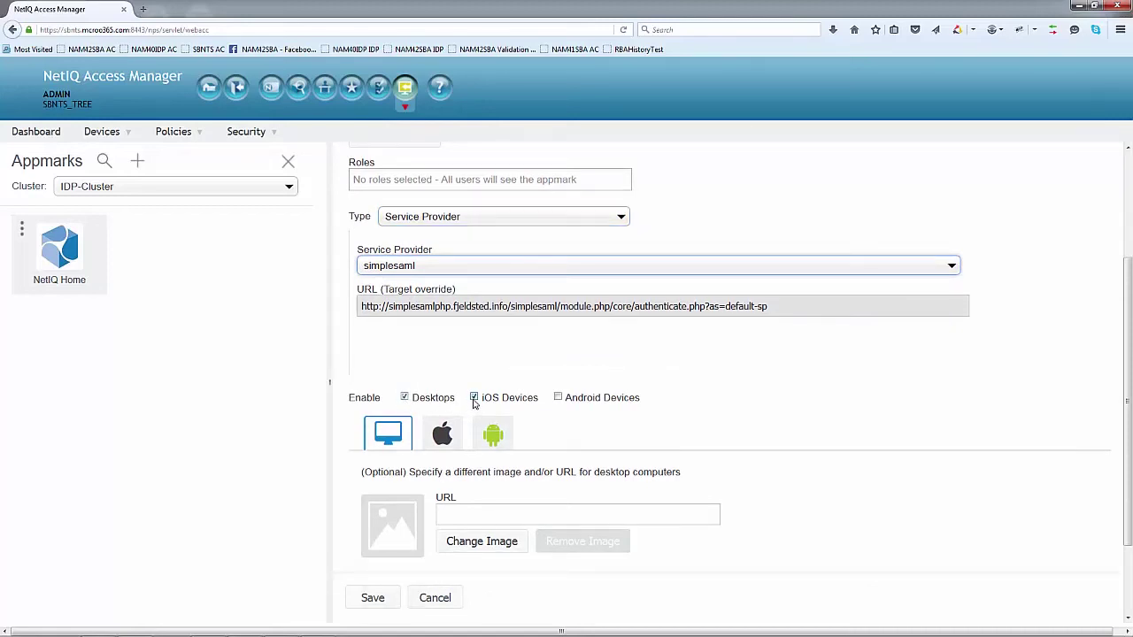
click(557, 399)
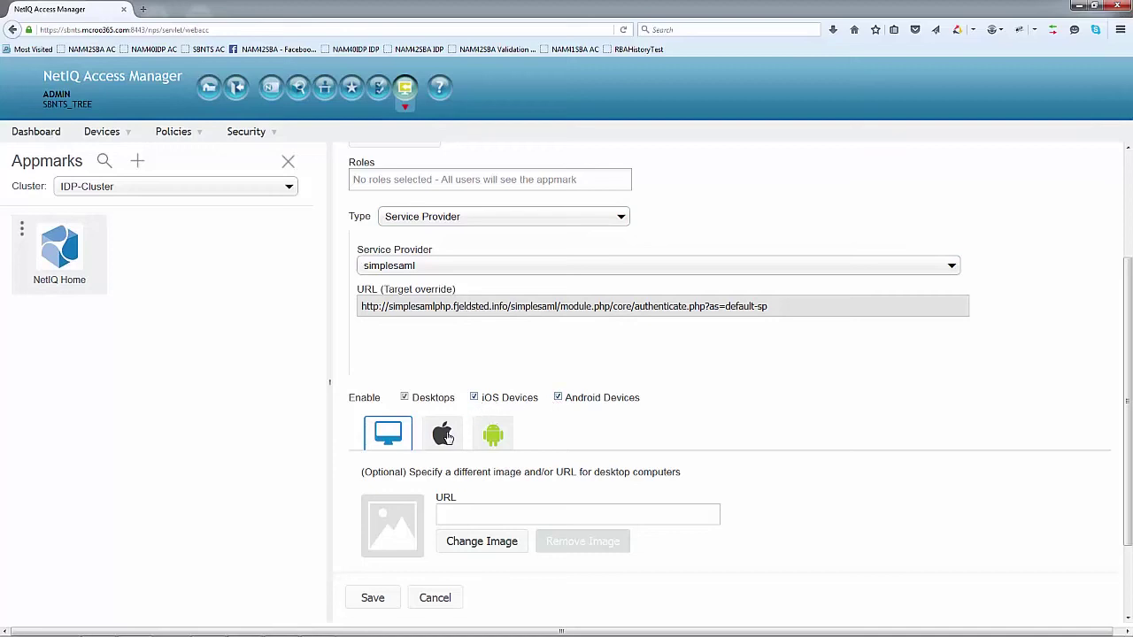
click(445, 435)
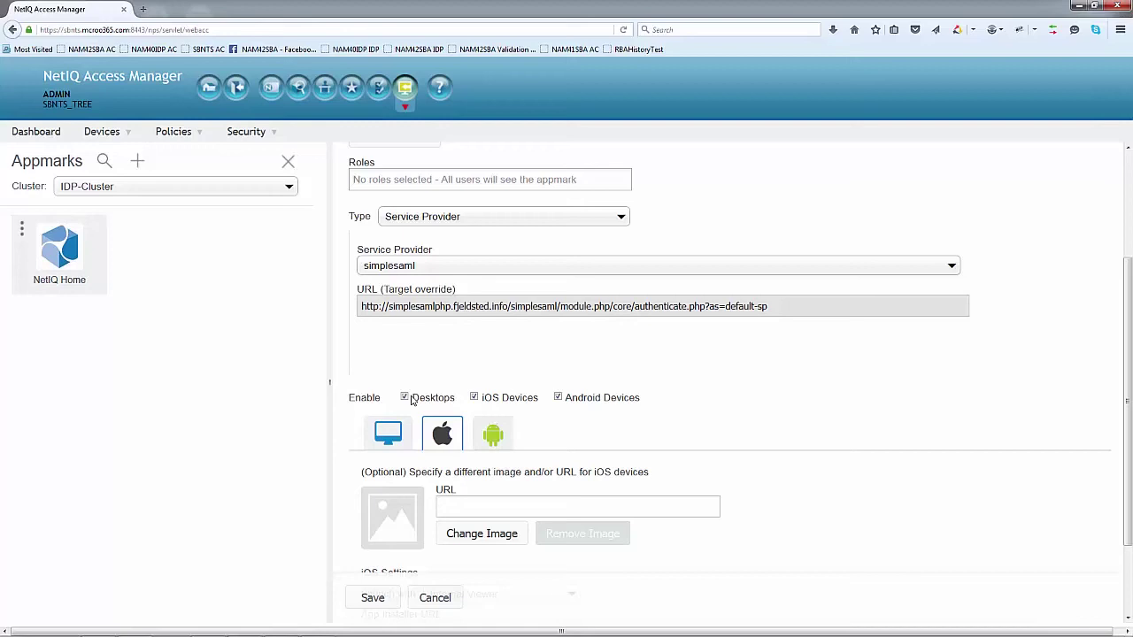
Step: Assign the puzzle-piece image from the gallery to the SimpleSAML appmark and save it
click(1129, 174)
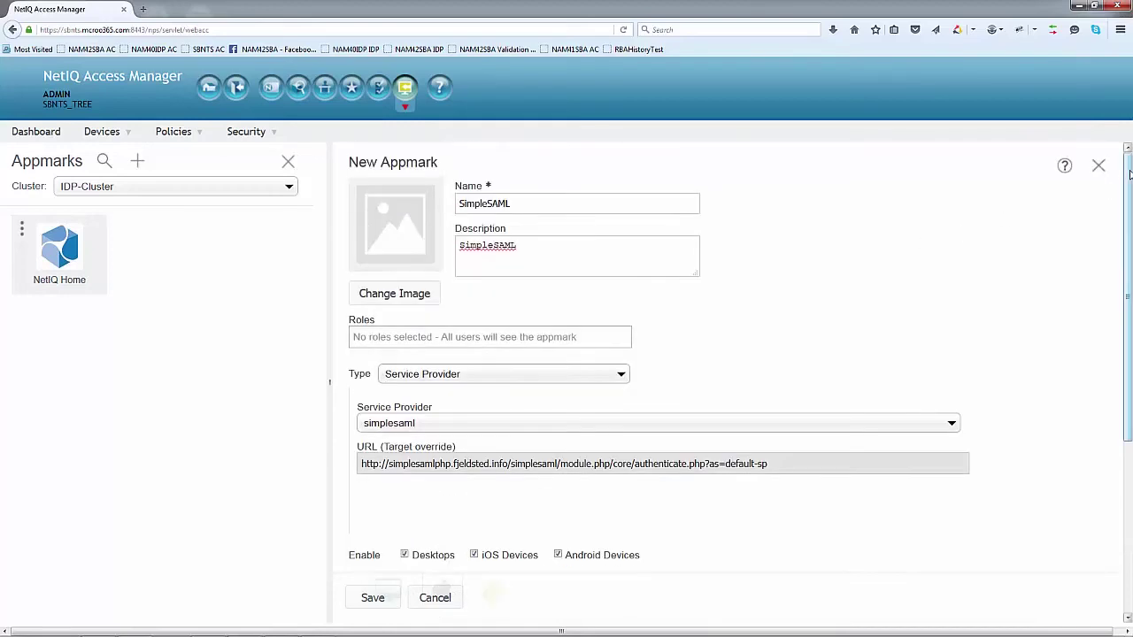
click(396, 295)
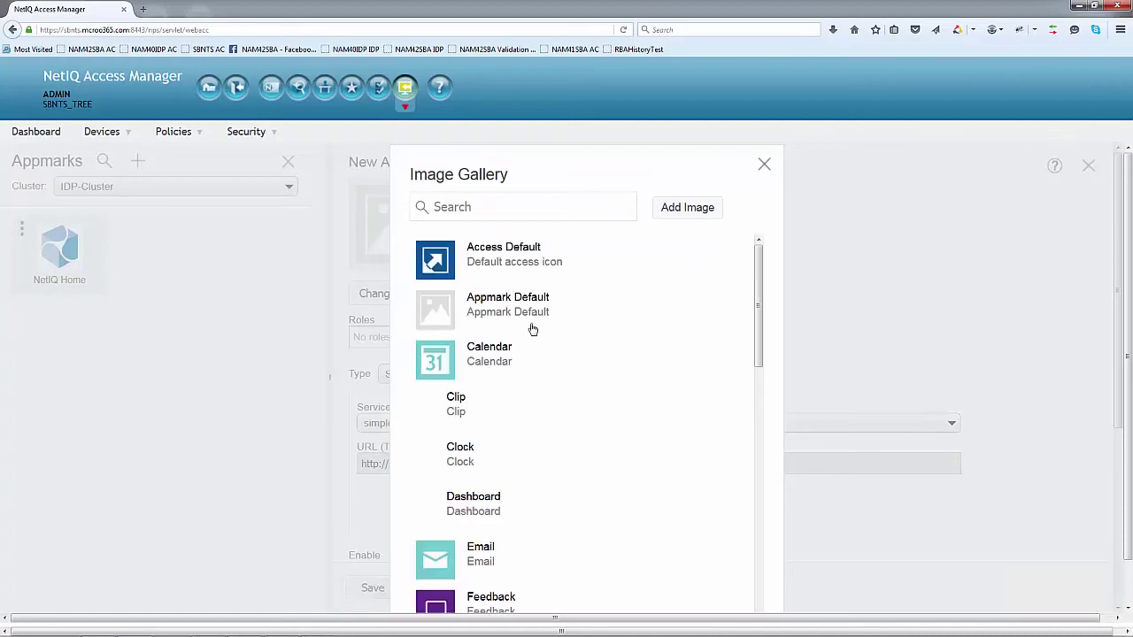
drag(764, 306, 766, 556)
click(511, 498)
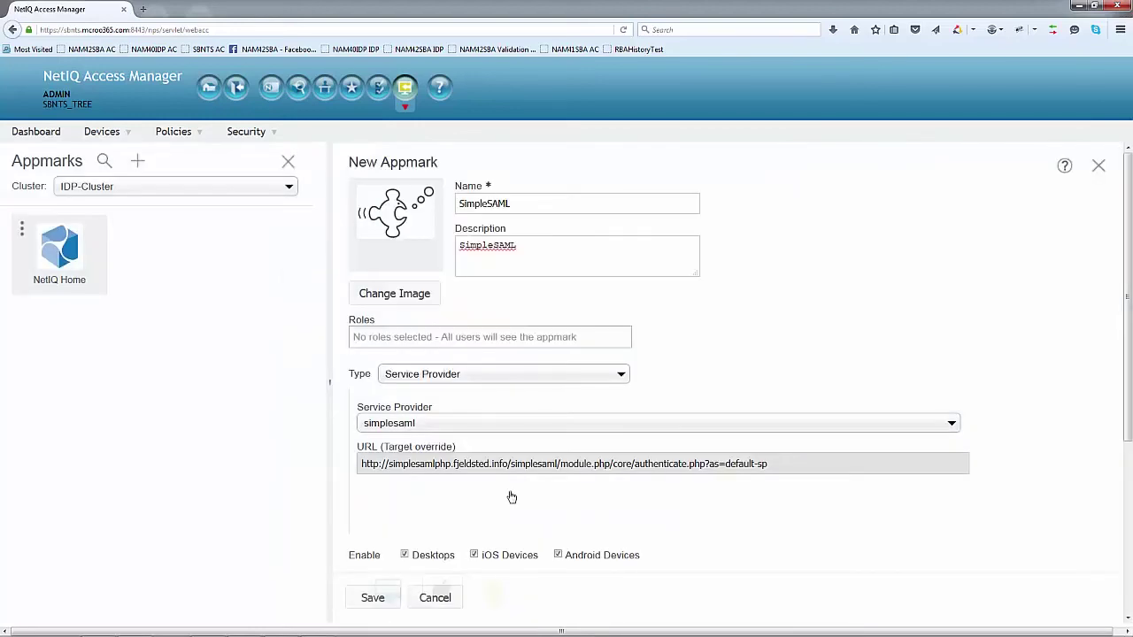
click(365, 599)
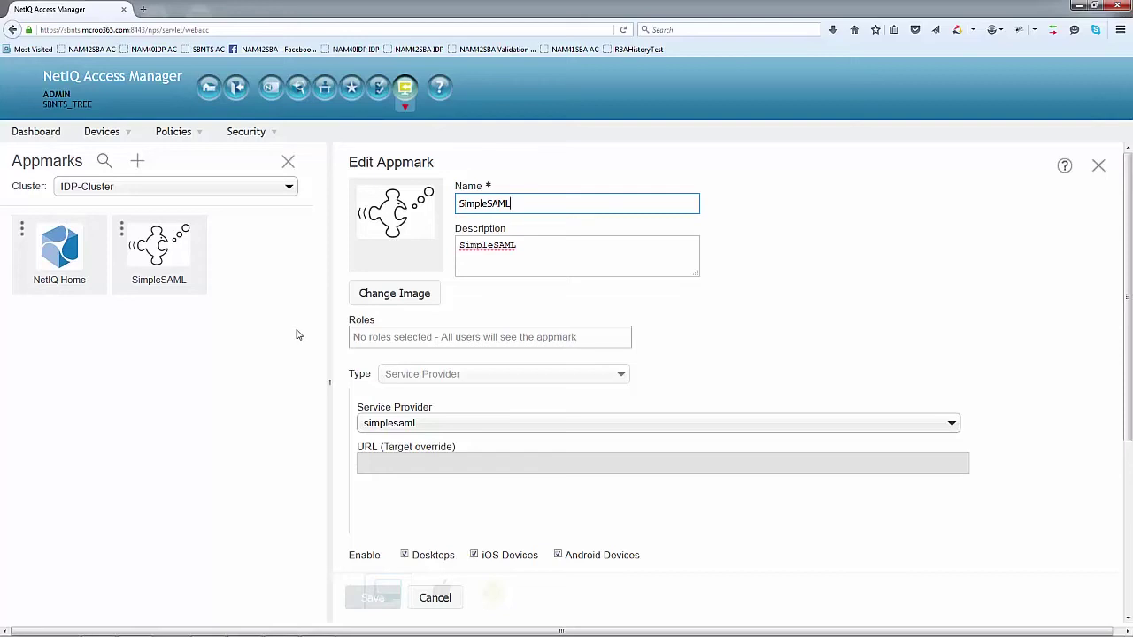
Step: Start another appmark named PortalPR with the description "Portal PR" and the Clip image from the gallery
click(139, 163)
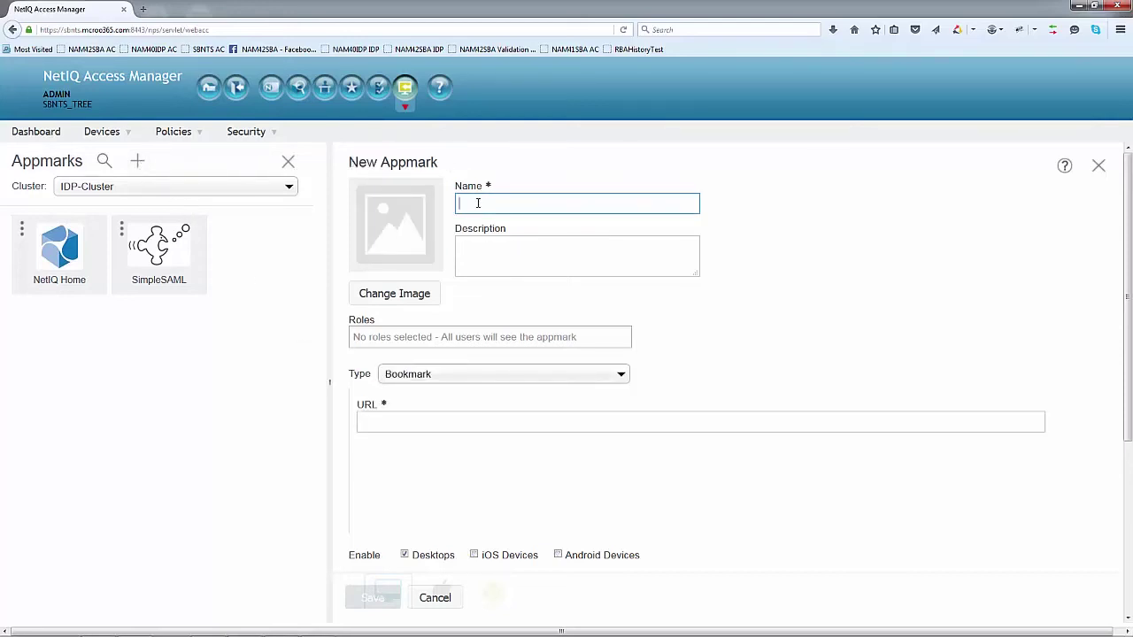
text(PortalPR)
click(490, 244)
text(Pore)
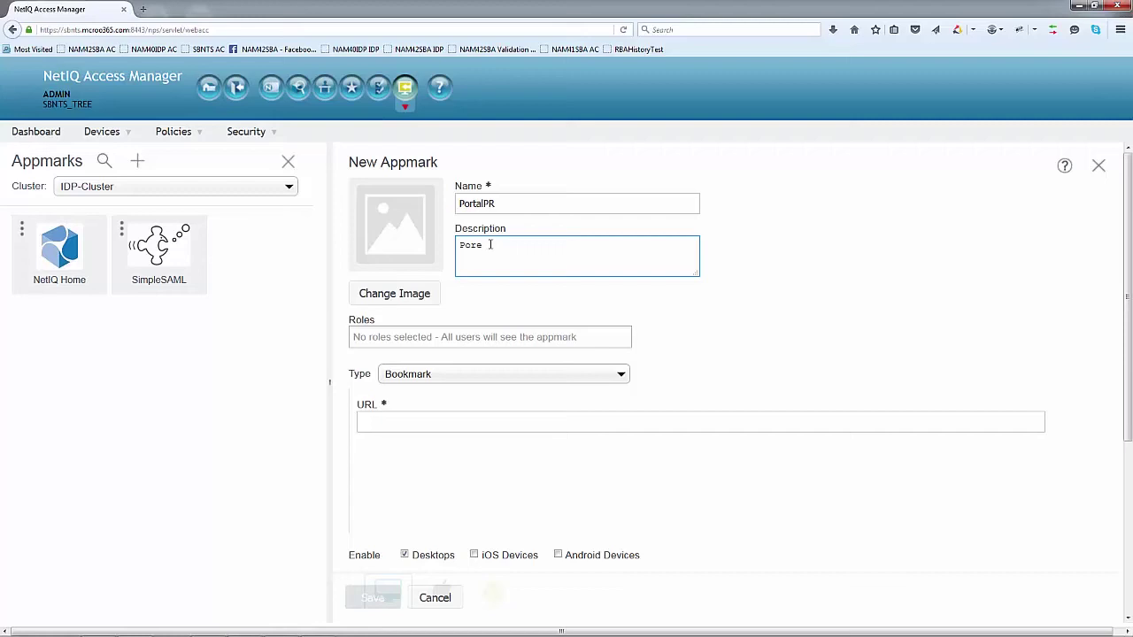
key(BackSpace)
text(tal PR)
click(416, 304)
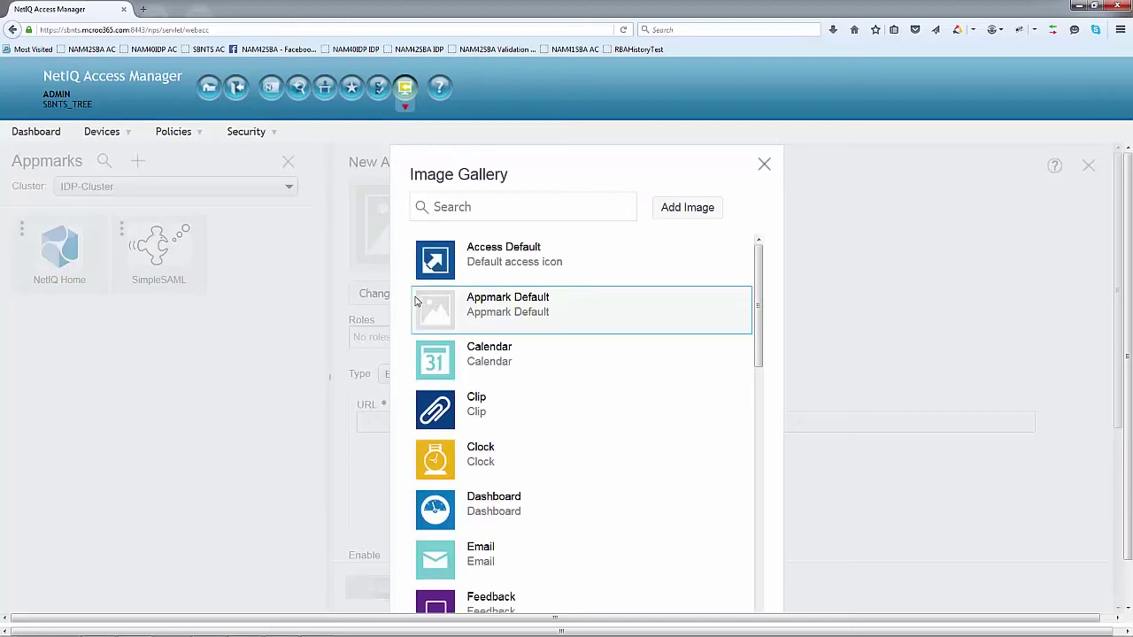
click(489, 415)
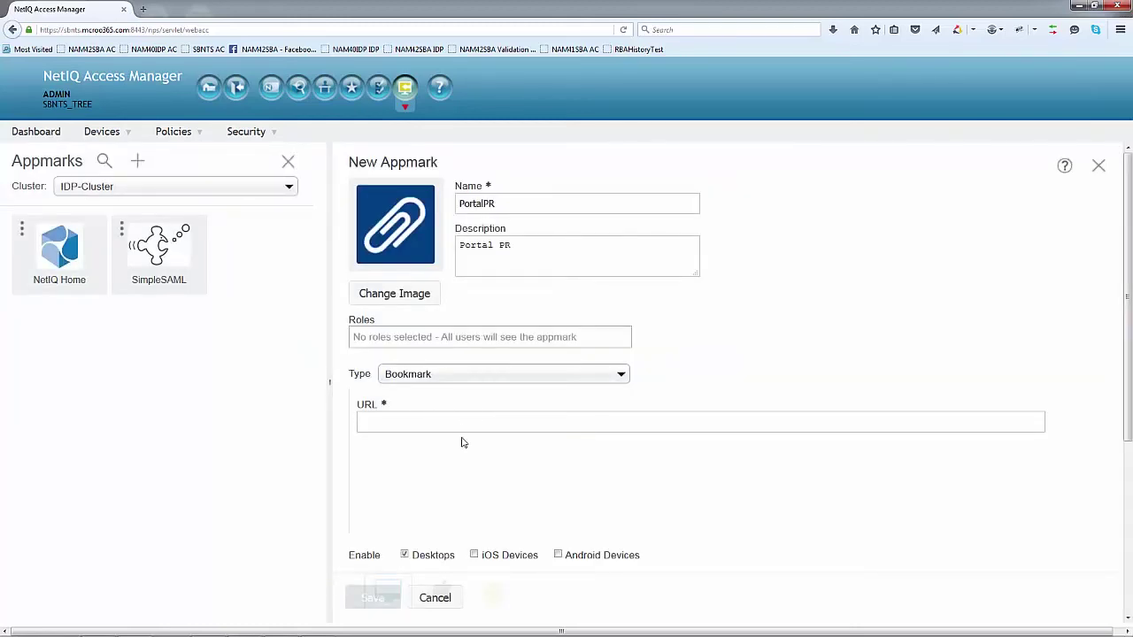
click(483, 376)
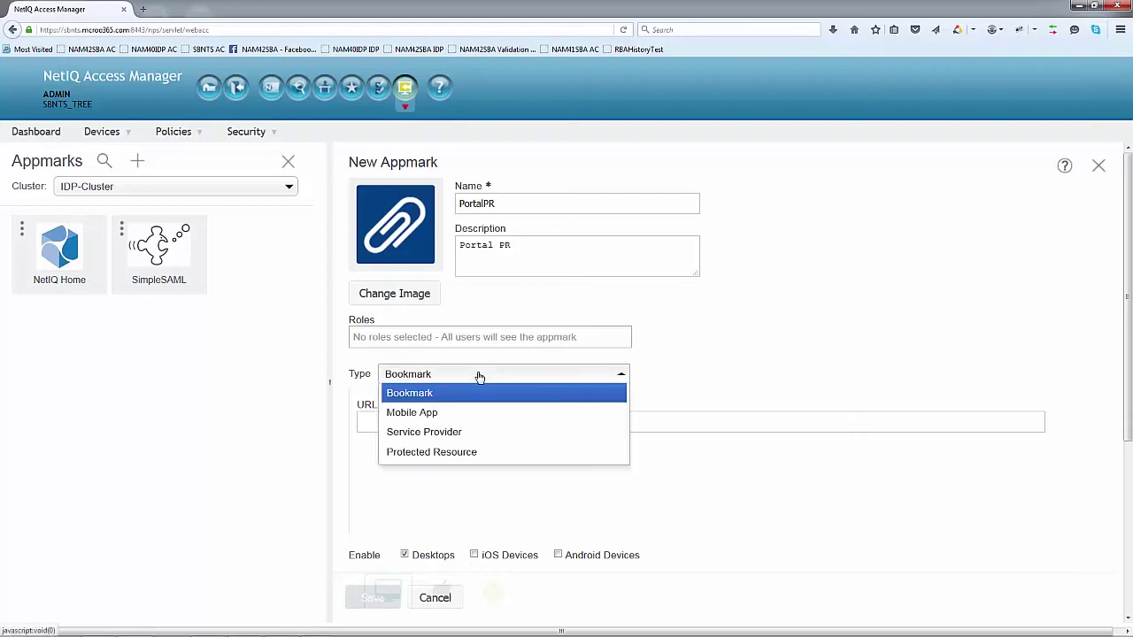
click(462, 432)
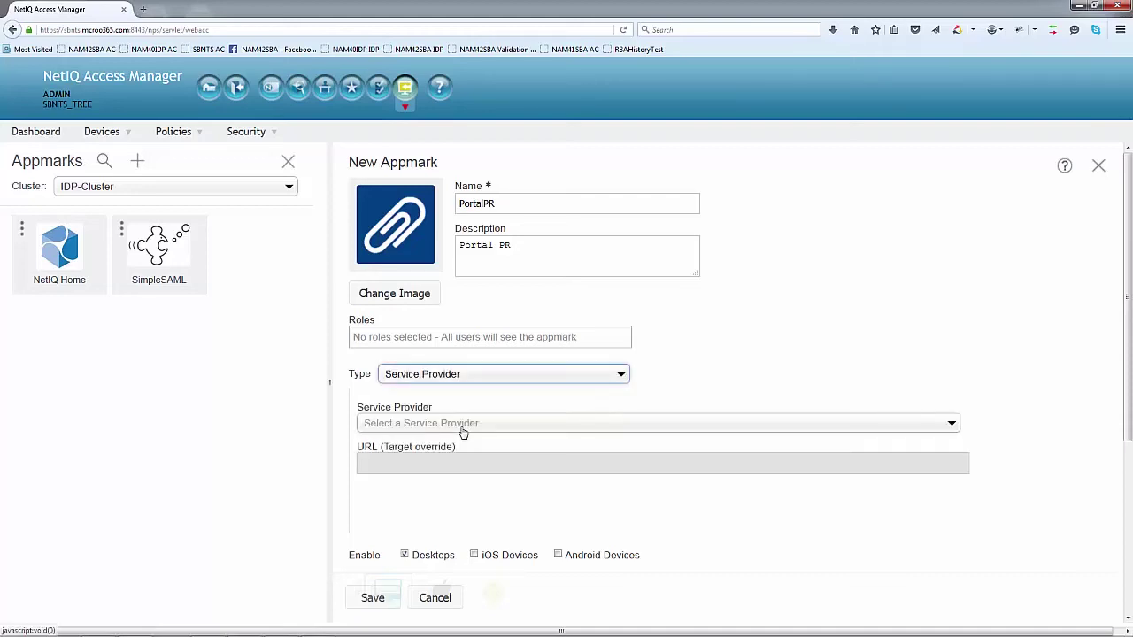
click(462, 425)
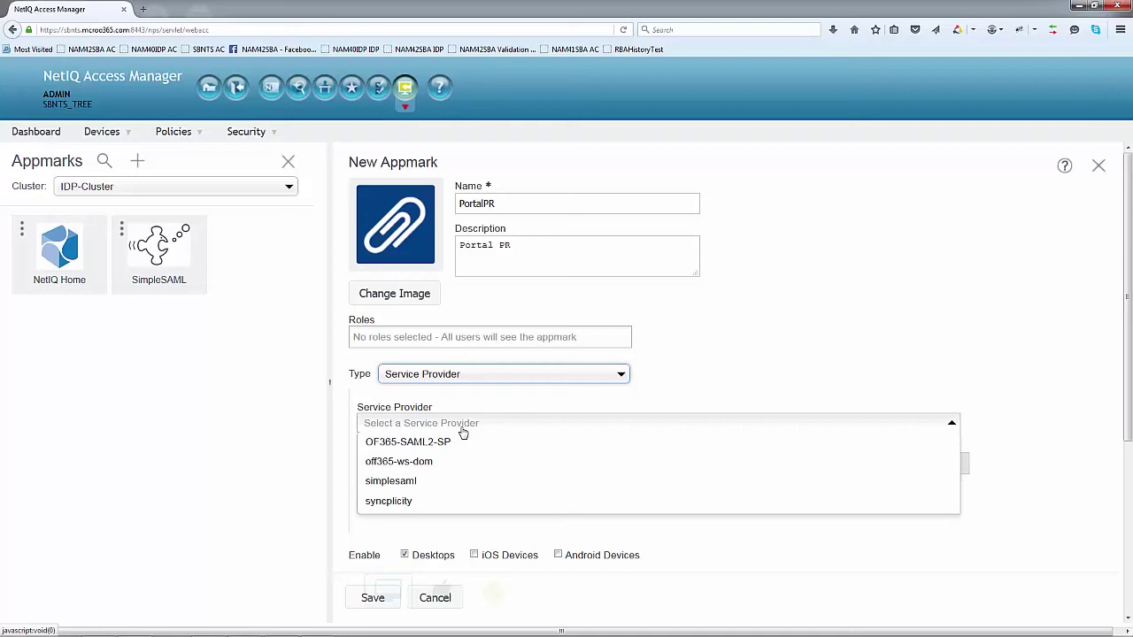
Step: Set the PortalPR appmark's type to Protected Resource
click(462, 375)
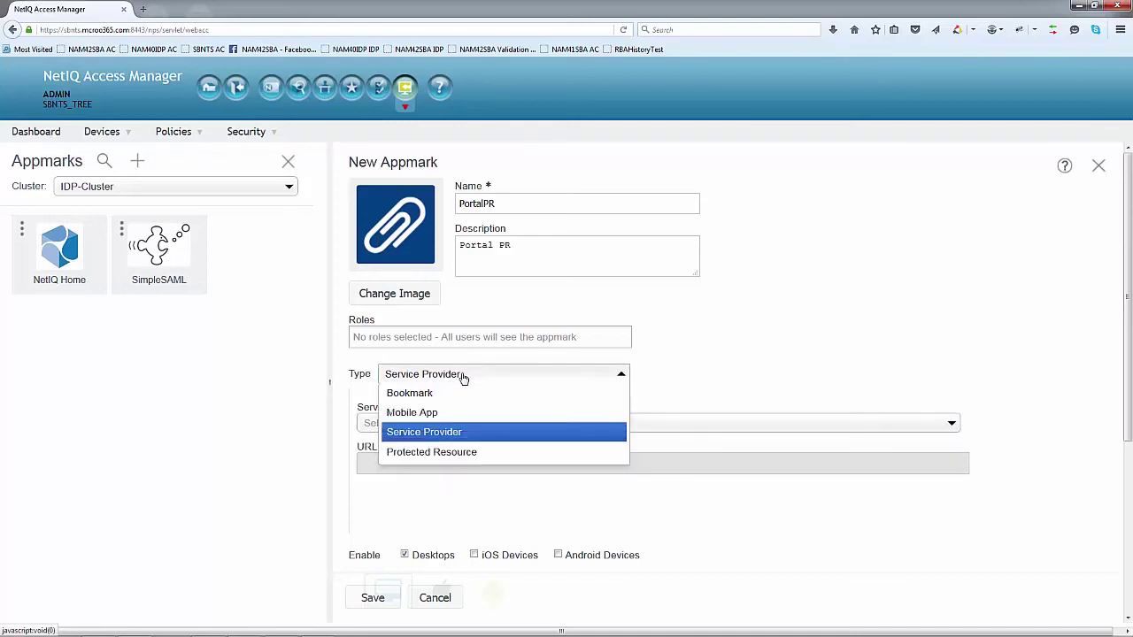
click(442, 452)
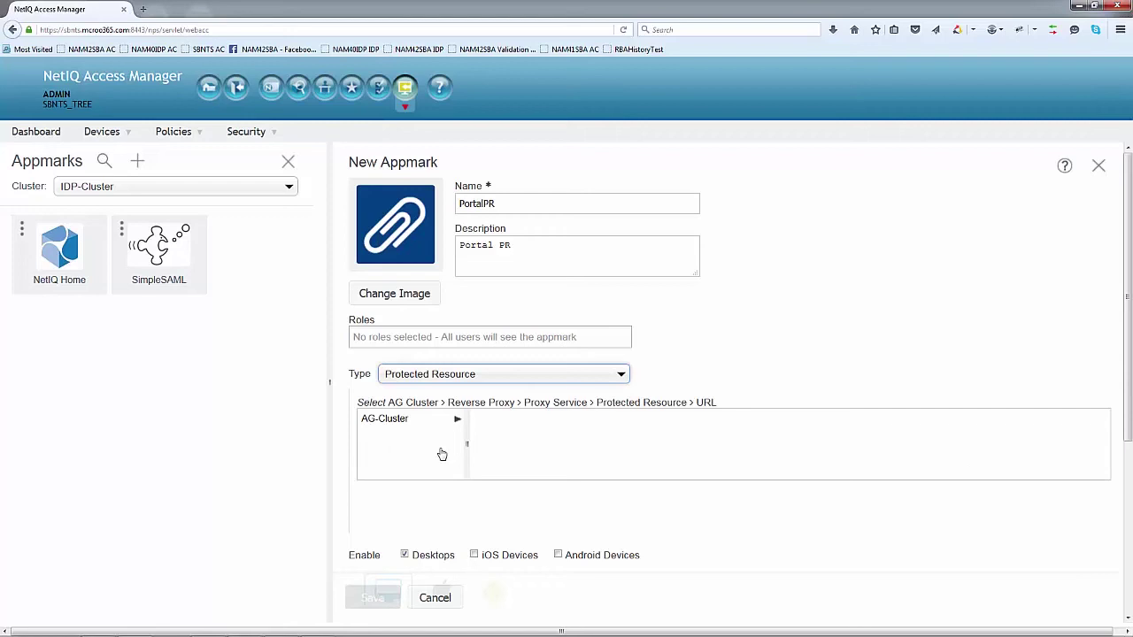
Step: Point the appmark to the portal/users URL of the portal protected resource under AG-Cluster, NAM-RP, NAM-Service
click(393, 419)
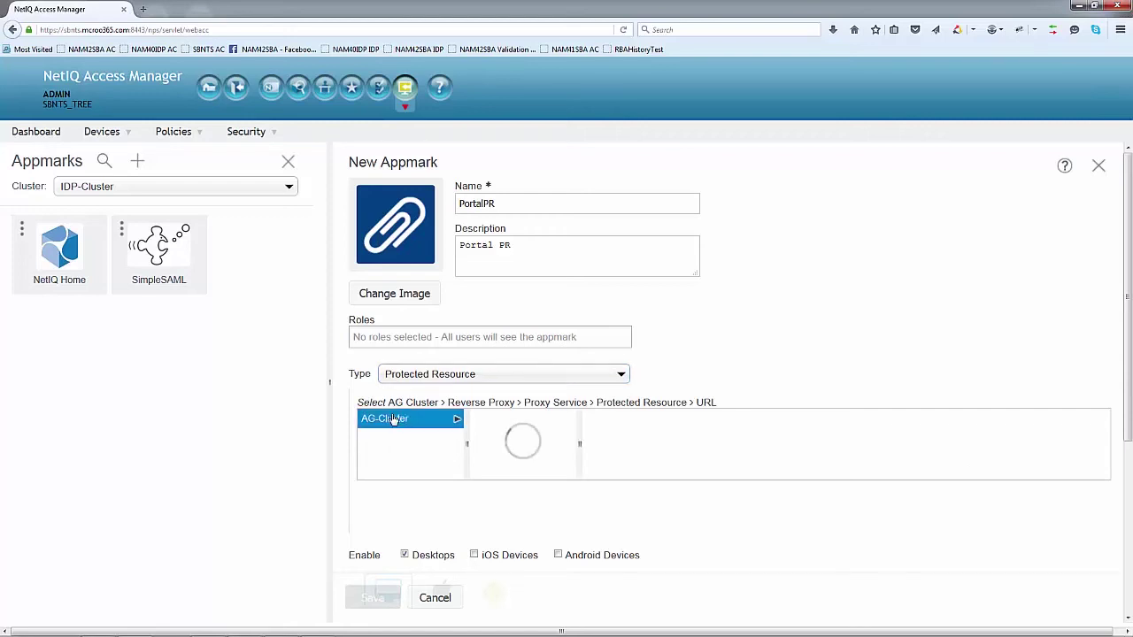
click(514, 423)
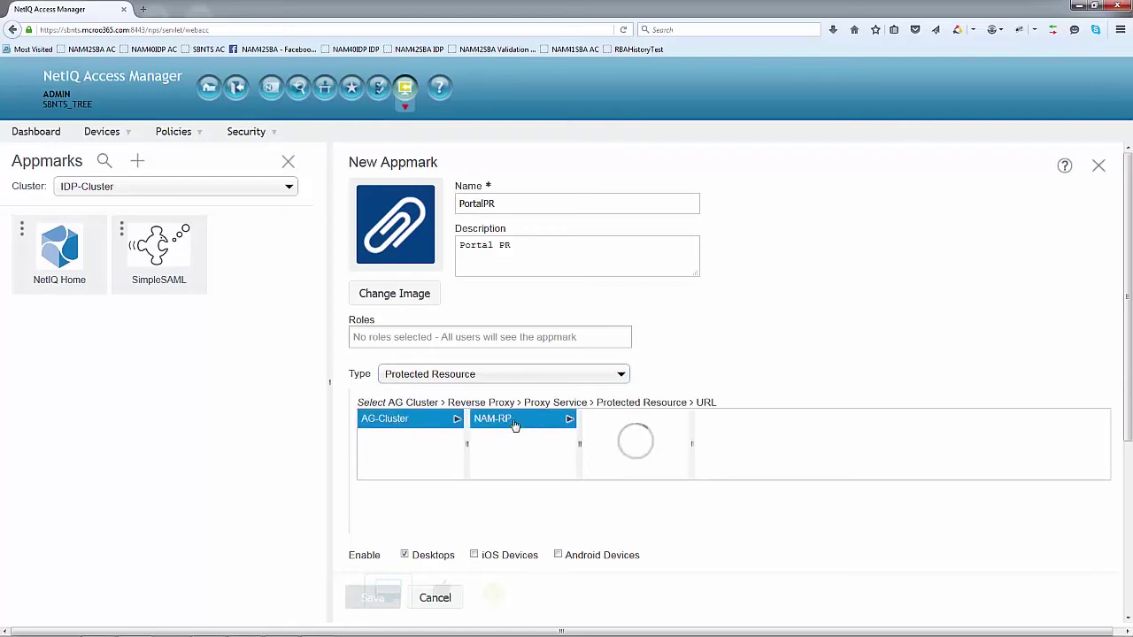
click(600, 424)
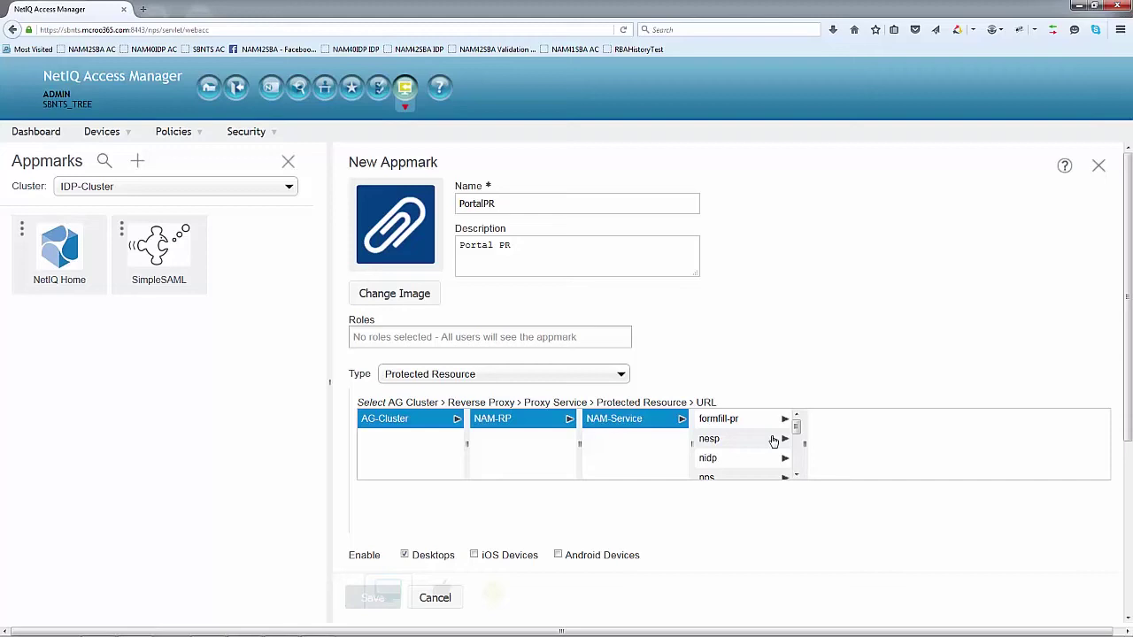
click(795, 475)
click(795, 475)
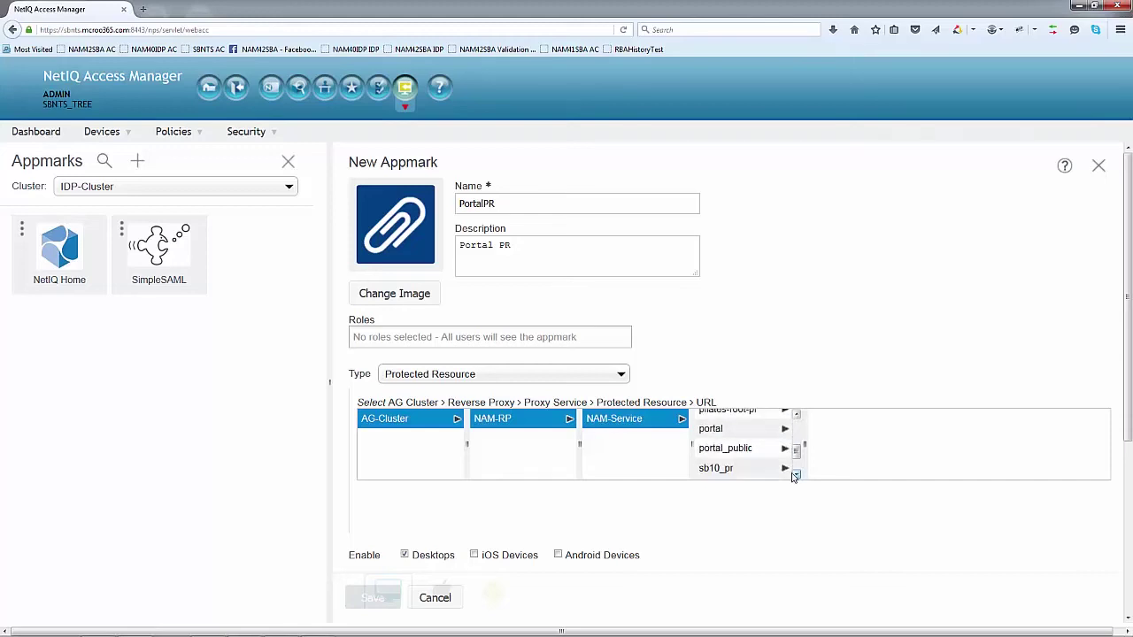
click(729, 435)
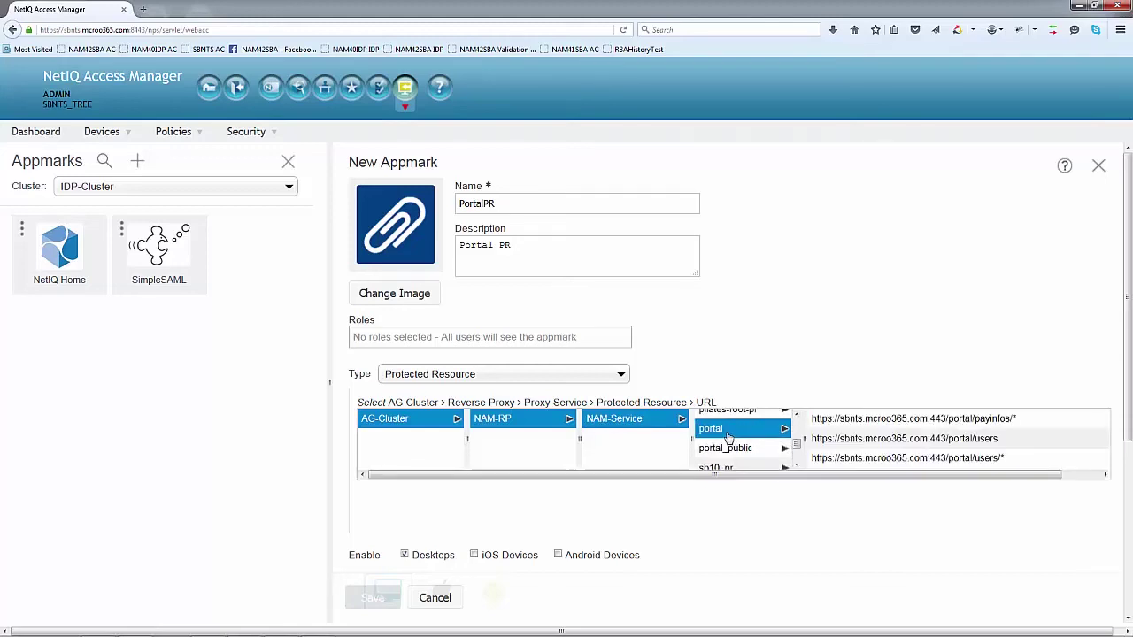
click(872, 439)
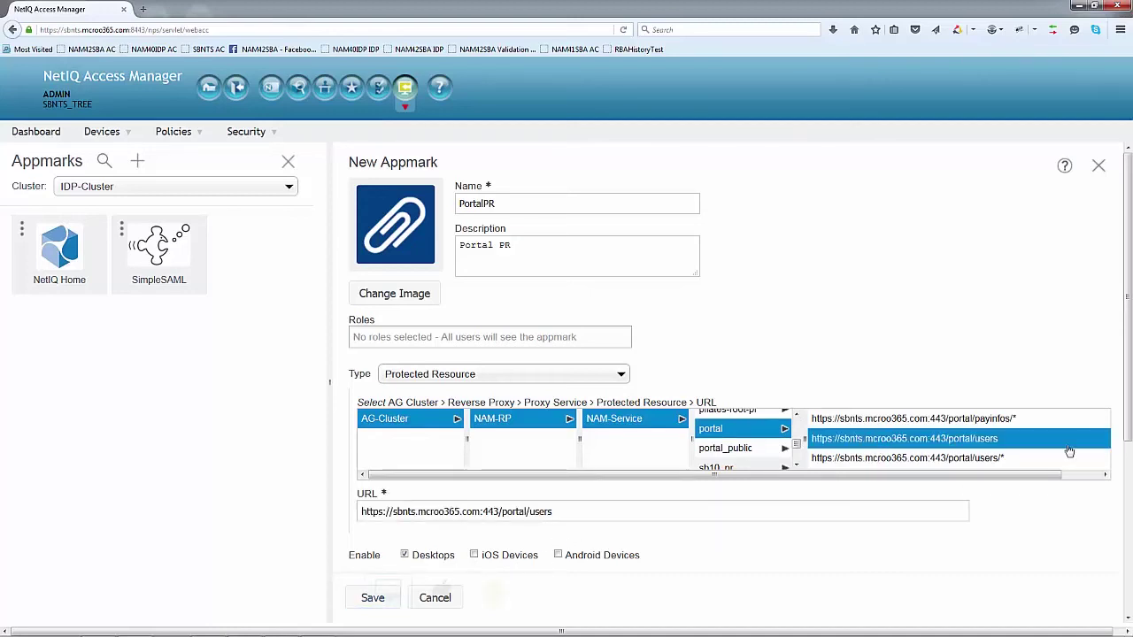
Step: Enable the PortalPR appmark for iOS and Android devices and save it
drag(1122, 436, 1129, 556)
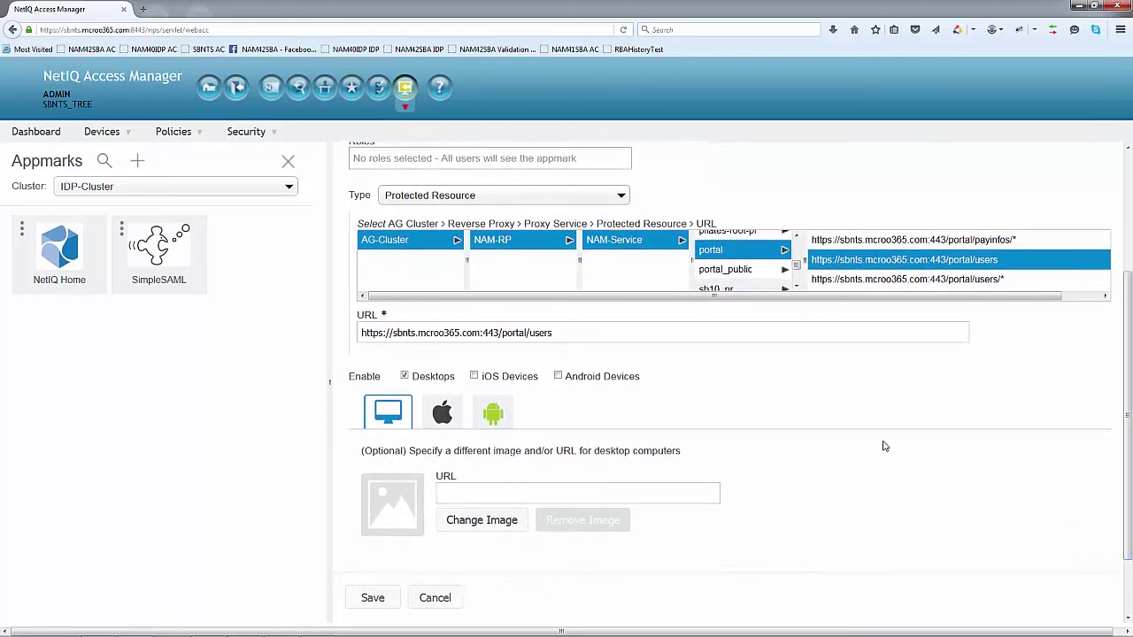
click(475, 376)
click(557, 376)
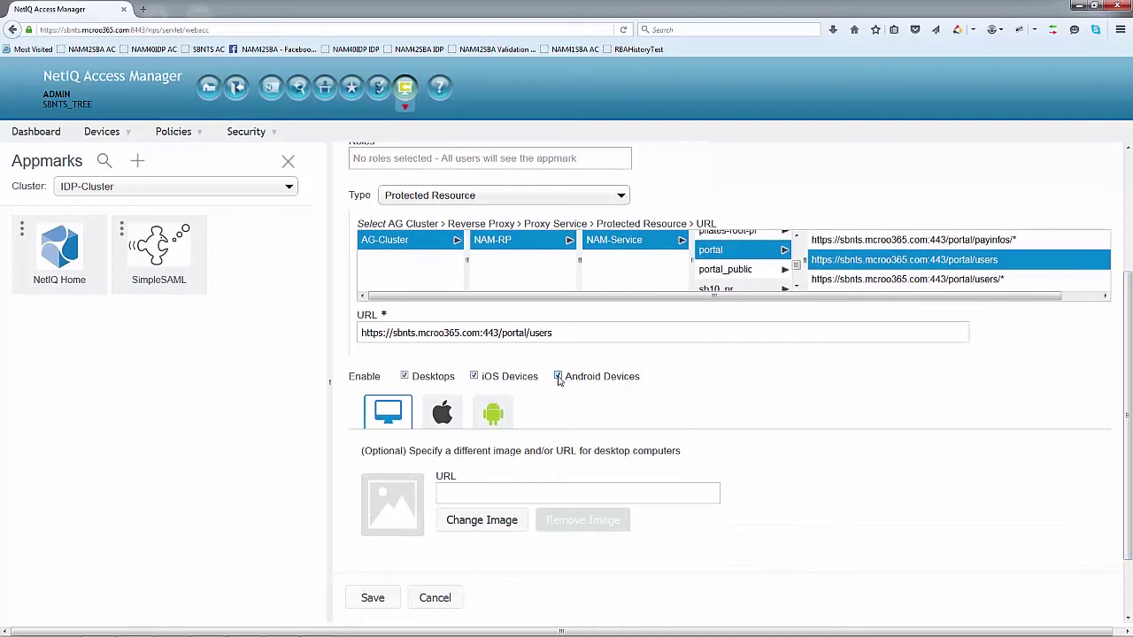
click(373, 598)
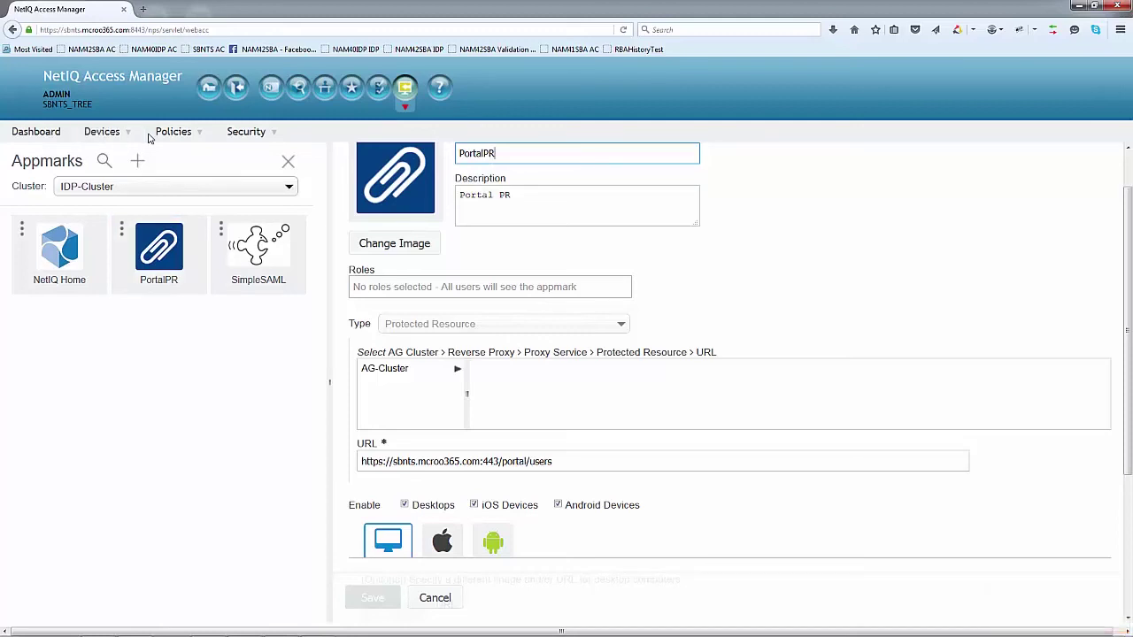
Step: Open the Branding settings from the dashboard and set the left background color to green and the right background color to red
click(406, 92)
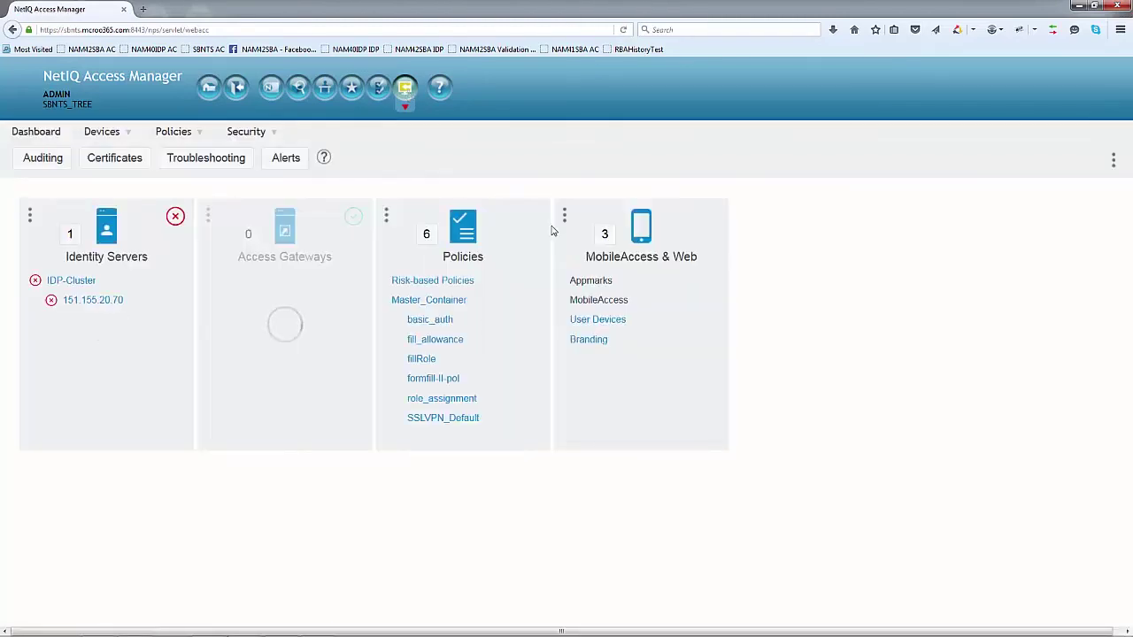
click(584, 341)
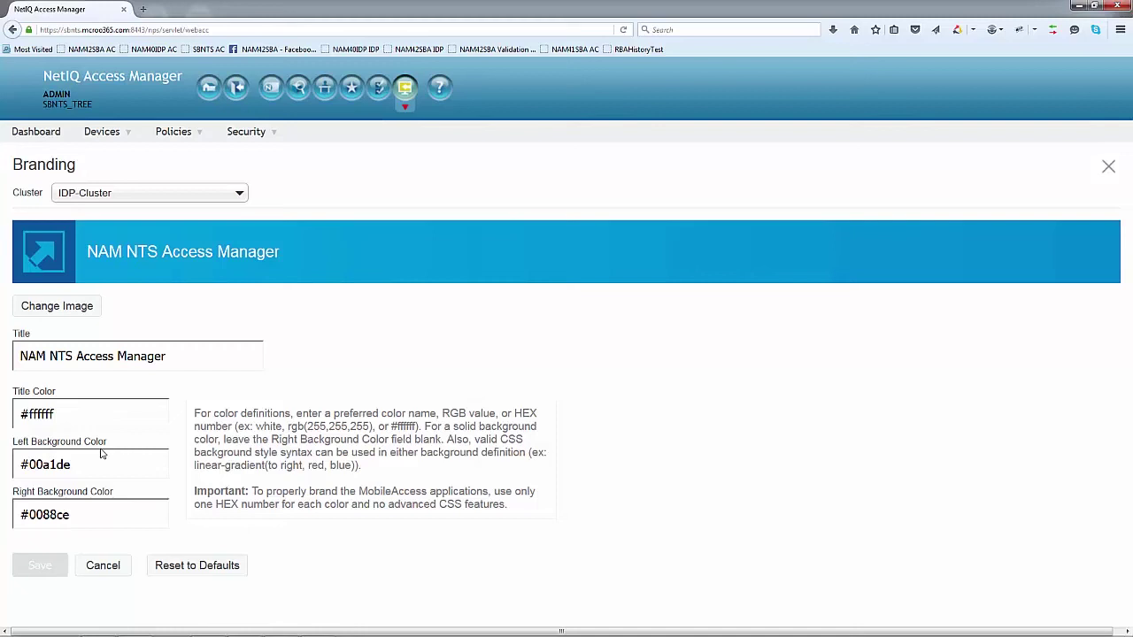
drag(94, 464, 19, 464)
text(green)
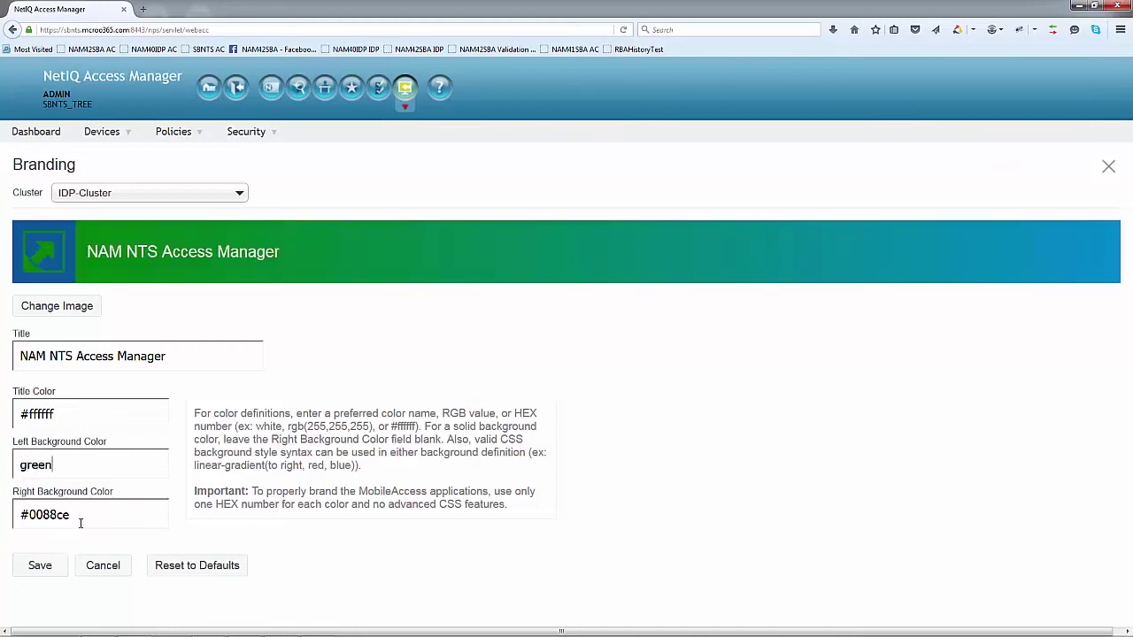
drag(86, 519, 2, 497)
text(red)
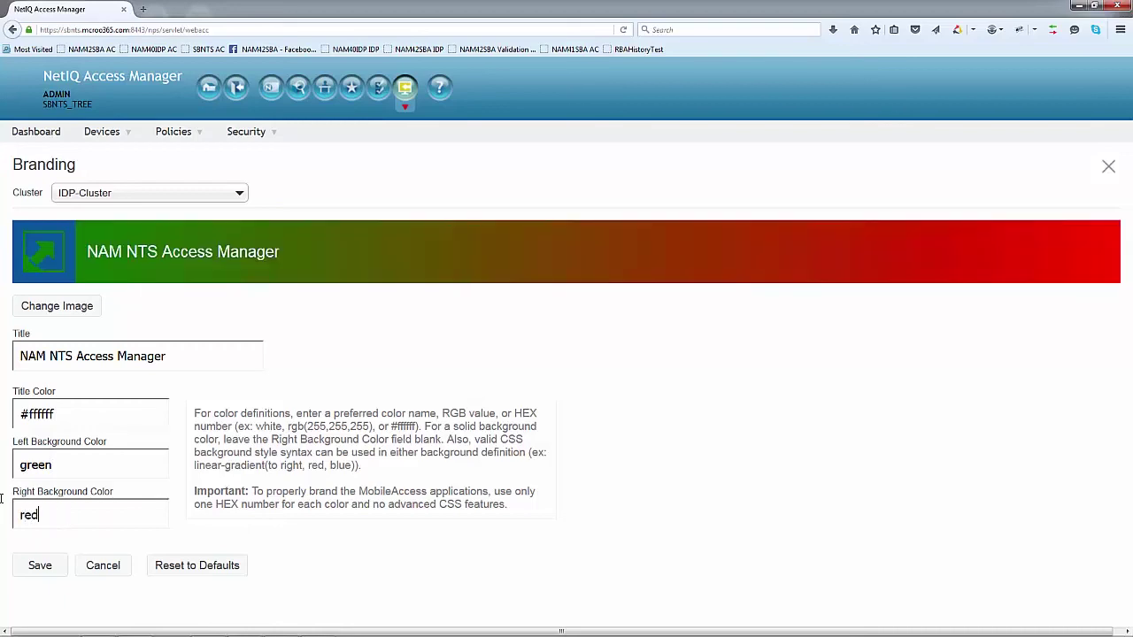